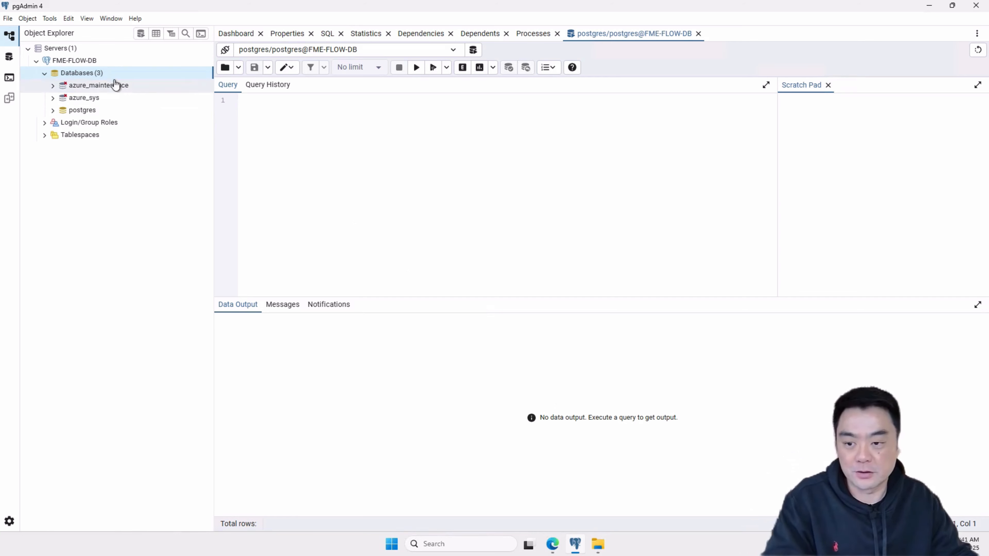
# - Refresh the Databases list of the FME-FLOW-DB server and minimize the pgAdmin window
pyautogui.rightClick(84, 76)
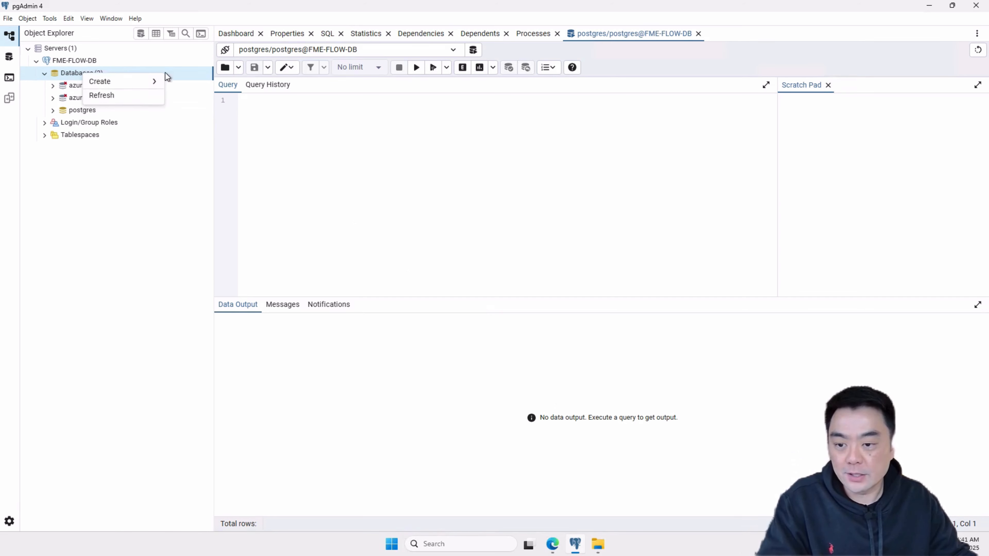
pyautogui.click(115, 95)
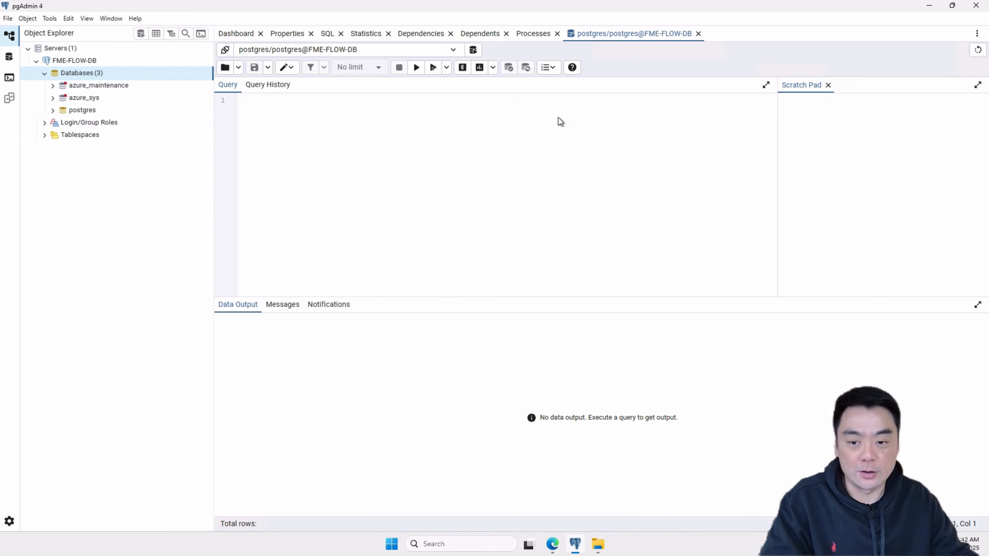
pyautogui.click(927, 8)
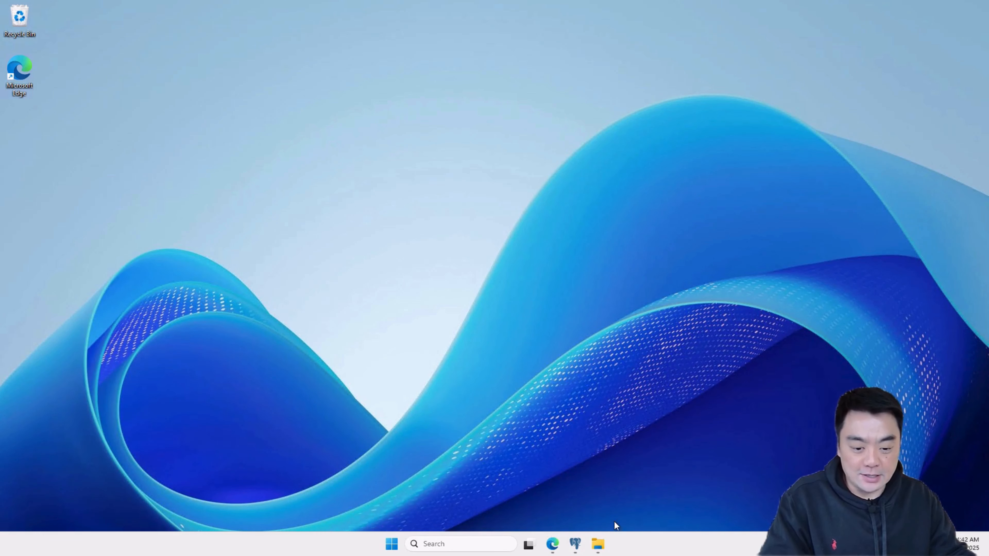
# - Switch to File Explorer and open the folder C:\Program Files\FMEFlow
pyautogui.click(598, 544)
pyautogui.moveTo(443, 92); pyautogui.dragTo(543, 42)
pyautogui.click(238, 280)
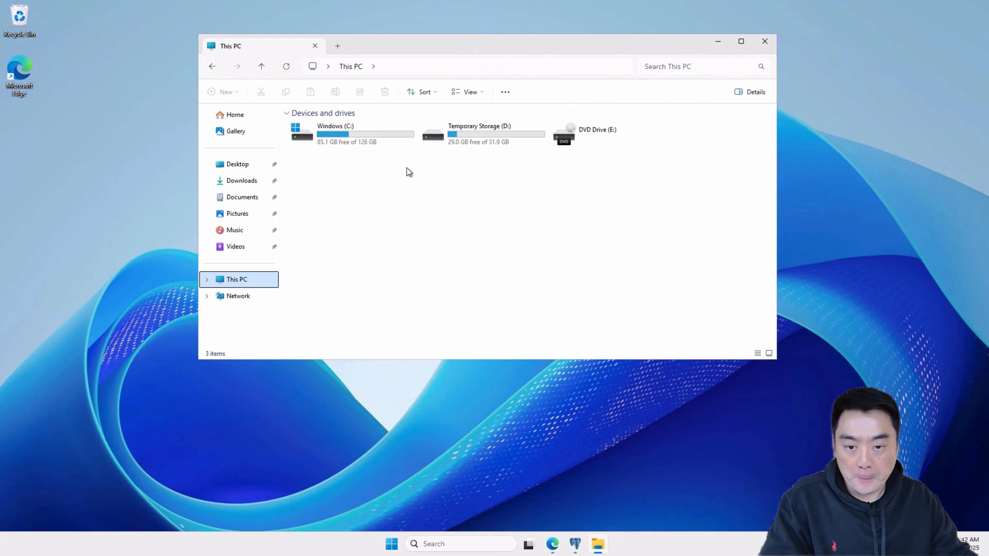
pyautogui.doubleClick(359, 131)
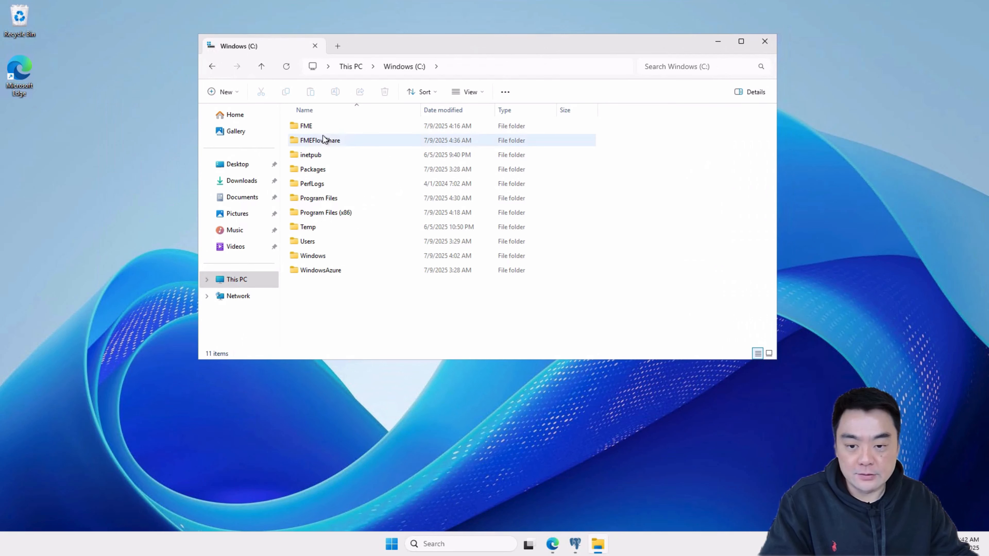
pyautogui.doubleClick(324, 198)
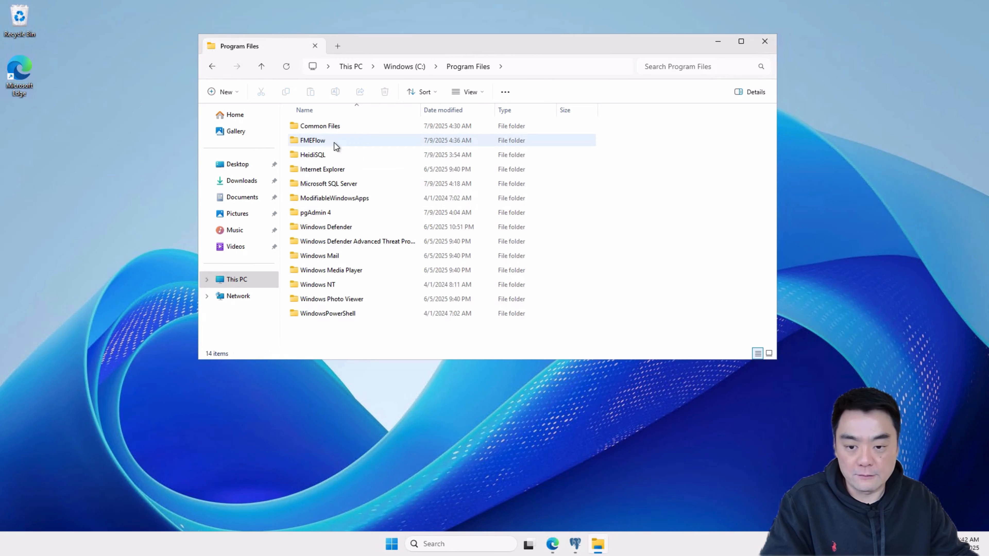
pyautogui.doubleClick(329, 141)
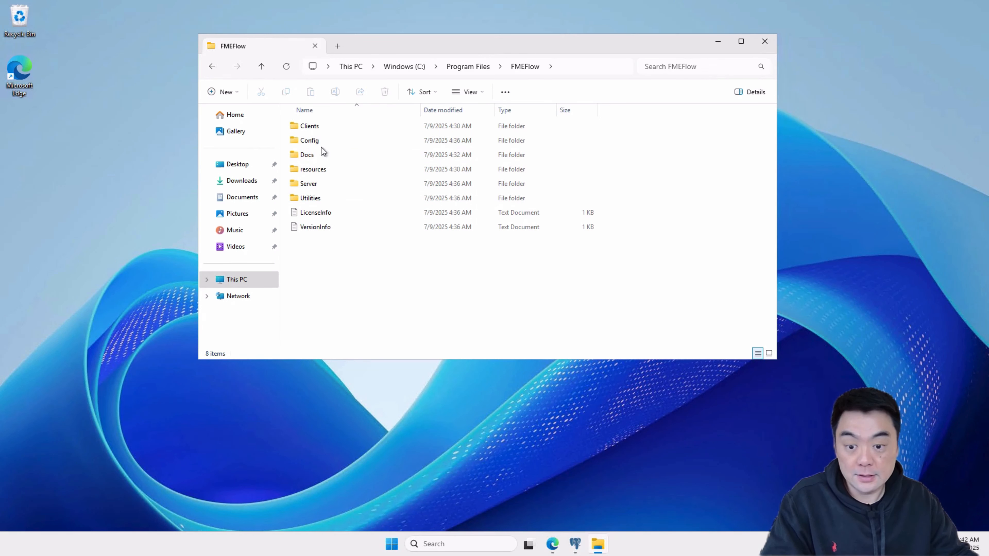
# - Open the Server\database\postgresql subfolder and make the File Explorer window smaller
pyautogui.click(323, 185)
pyautogui.doubleClick(323, 187)
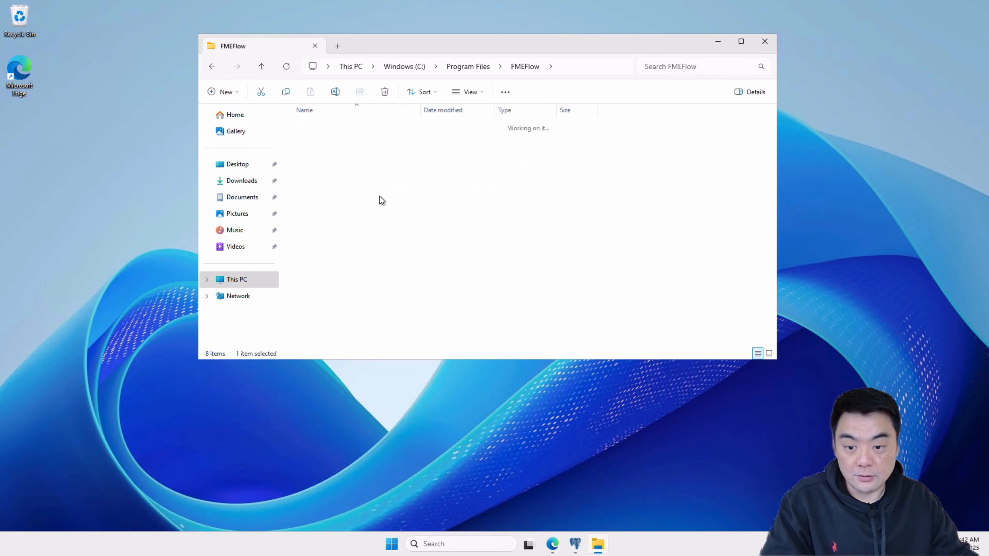
pyautogui.click(328, 156)
pyautogui.press('Return')
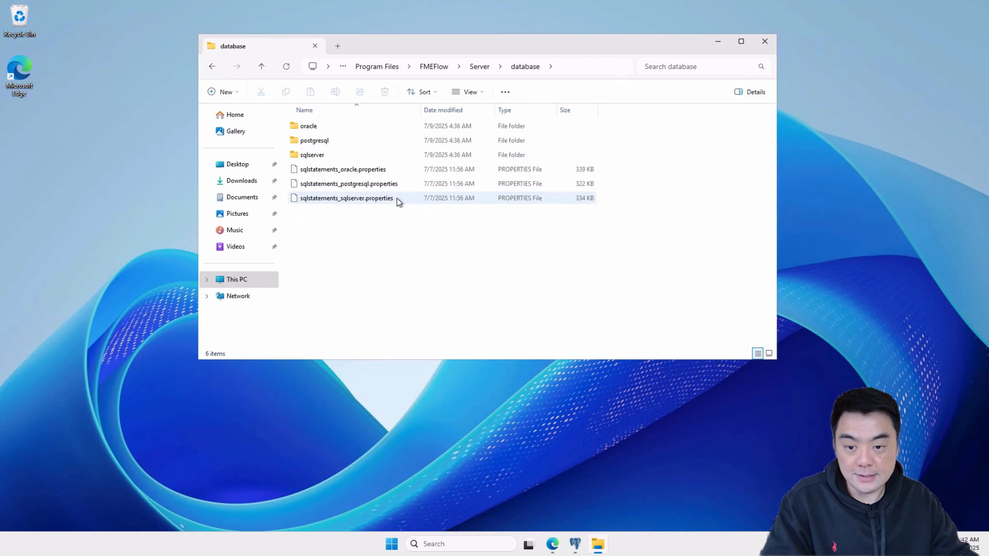
pyautogui.click(334, 140)
pyautogui.doubleClick(333, 140)
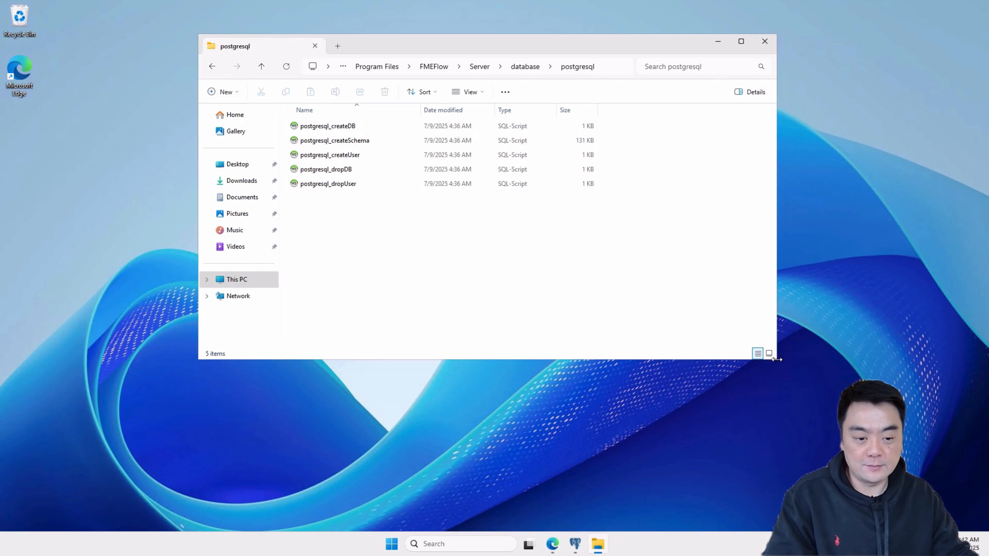
pyautogui.moveTo(776, 362); pyautogui.dragTo(729, 270)
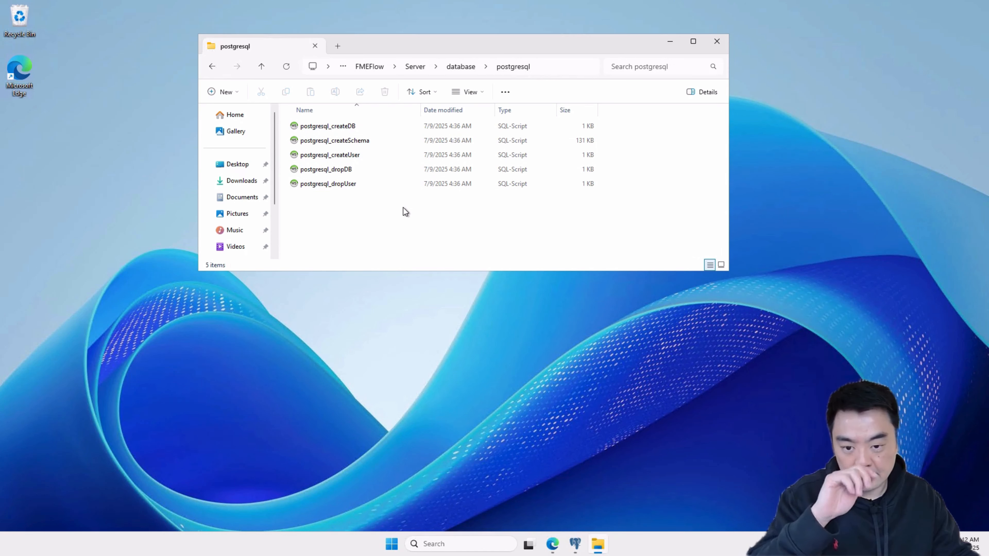
# - Open the postgresql_createUser script in Notepad
pyautogui.click(333, 159)
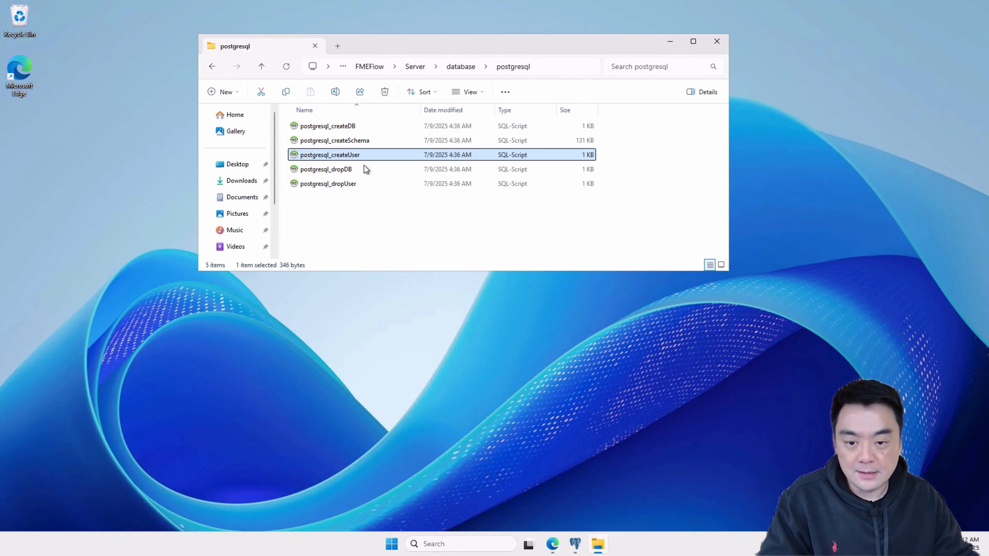
pyautogui.rightClick(353, 156)
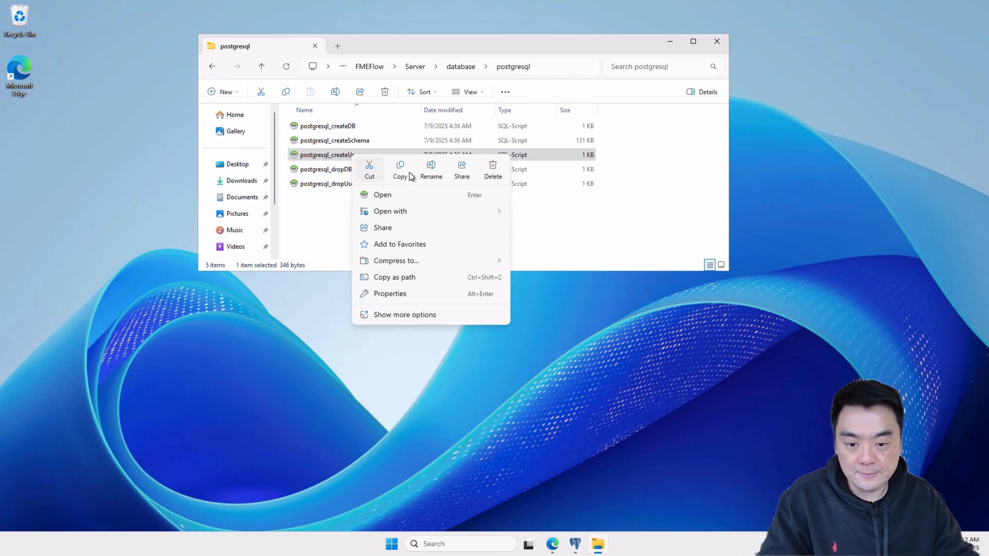
pyautogui.moveTo(484, 212)
pyautogui.click(556, 229)
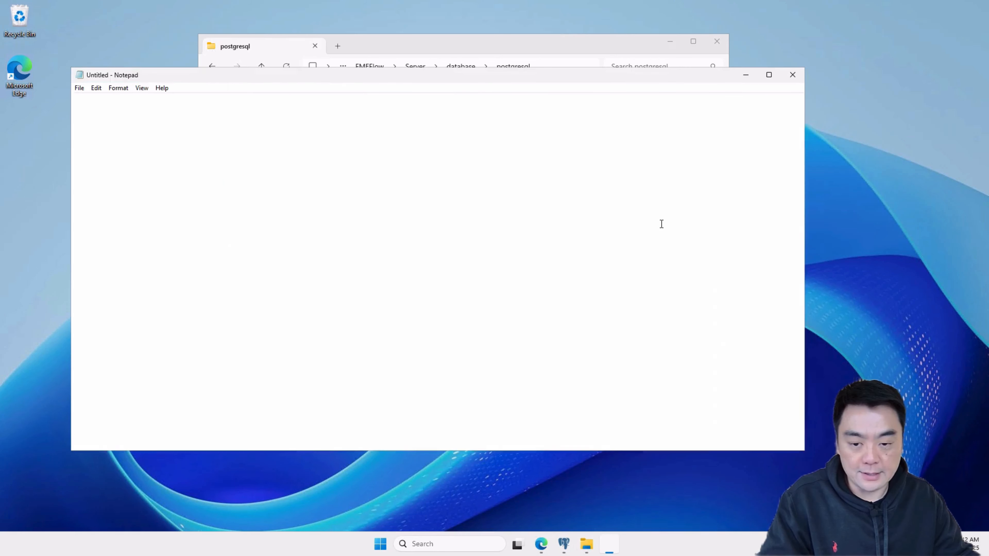
# - Shrink the postgresql_createUser Notepad window and arrange it beside the File Explorer window so the script files stay accessible
pyautogui.moveTo(575, 77); pyautogui.dragTo(746, 72)
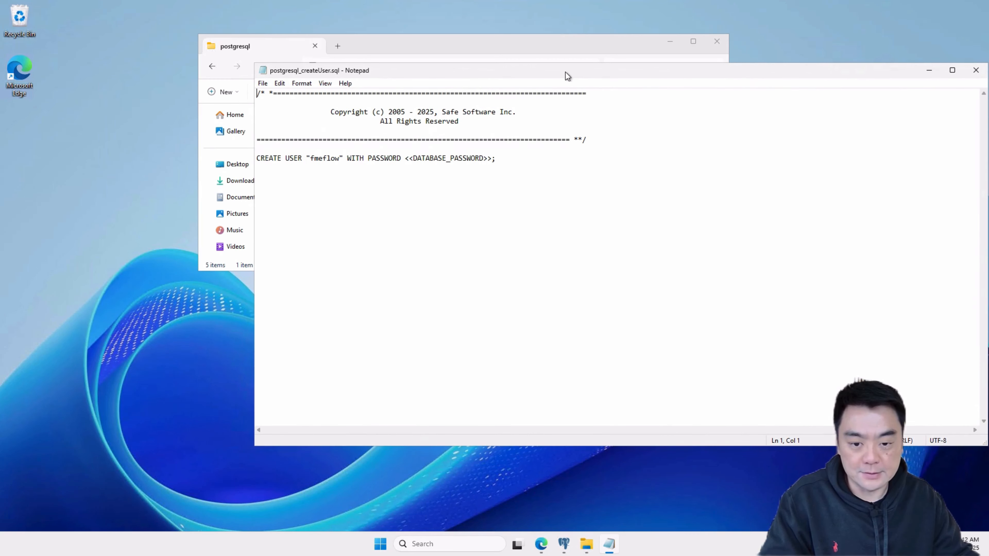
pyautogui.moveTo(566, 72); pyautogui.dragTo(459, 71)
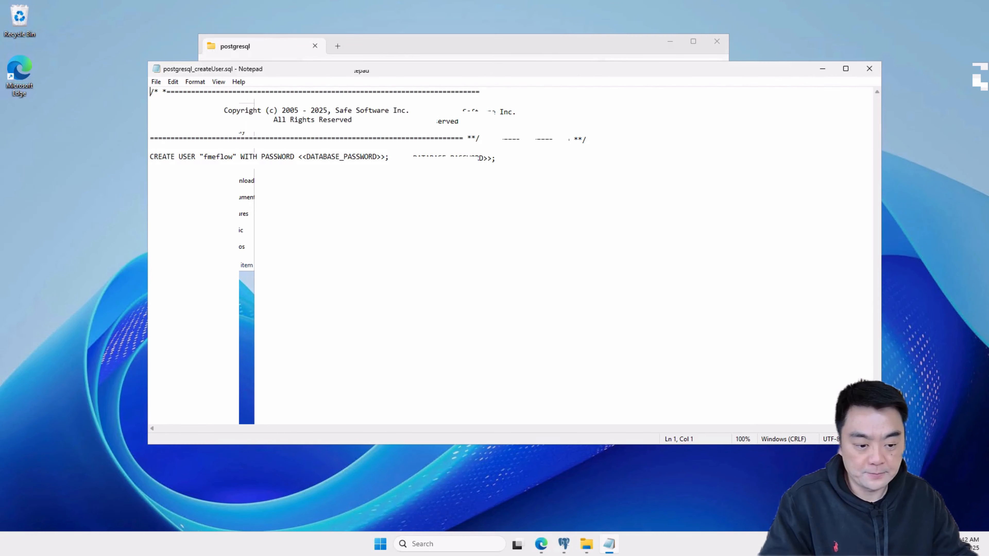
pyautogui.moveTo(880, 443); pyautogui.dragTo(512, 252)
pyautogui.moveTo(486, 74); pyautogui.dragTo(646, 62)
pyautogui.moveTo(432, 47); pyautogui.dragTo(284, 48)
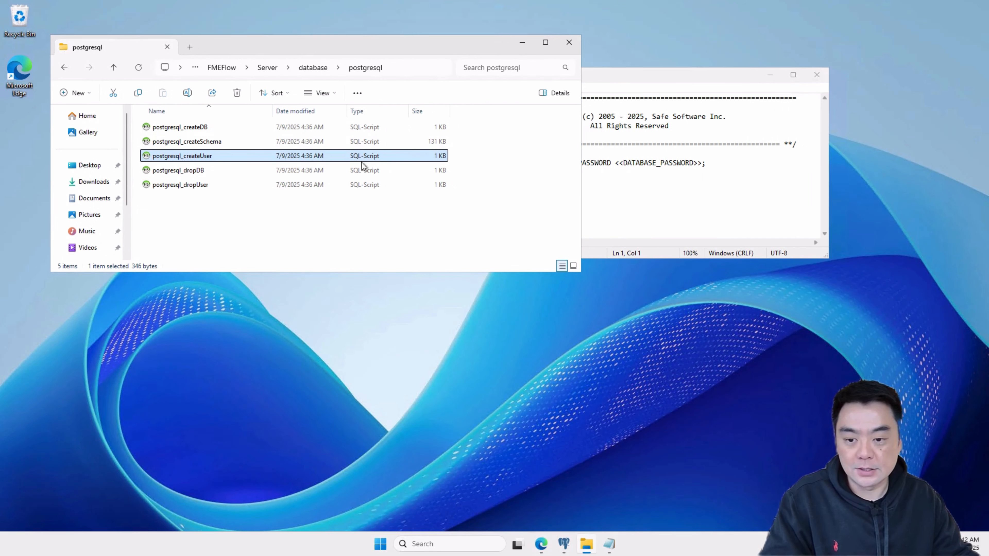
pyautogui.click(682, 203)
# - Open the postgresql_createSchema script in Notepad and narrow its window to uncover the postgresql_createUser script
pyautogui.click(216, 143)
pyautogui.rightClick(217, 143)
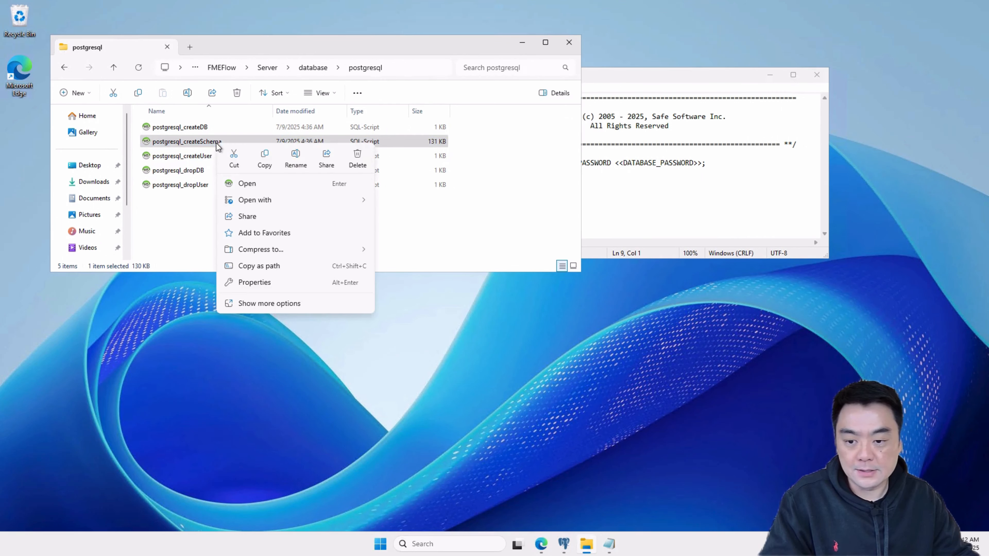
pyautogui.moveTo(271, 201)
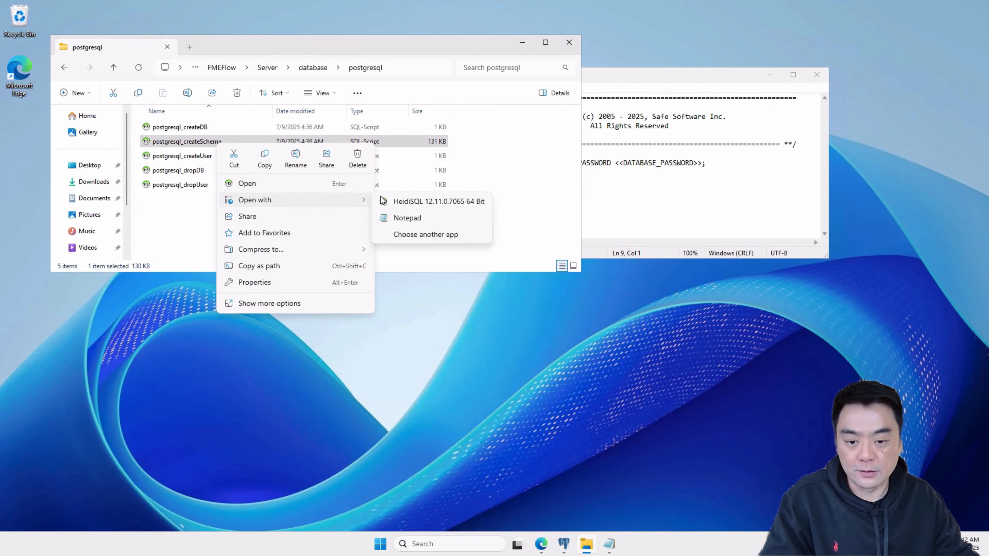
pyautogui.click(426, 215)
pyautogui.scroll(-20, 525, 283)
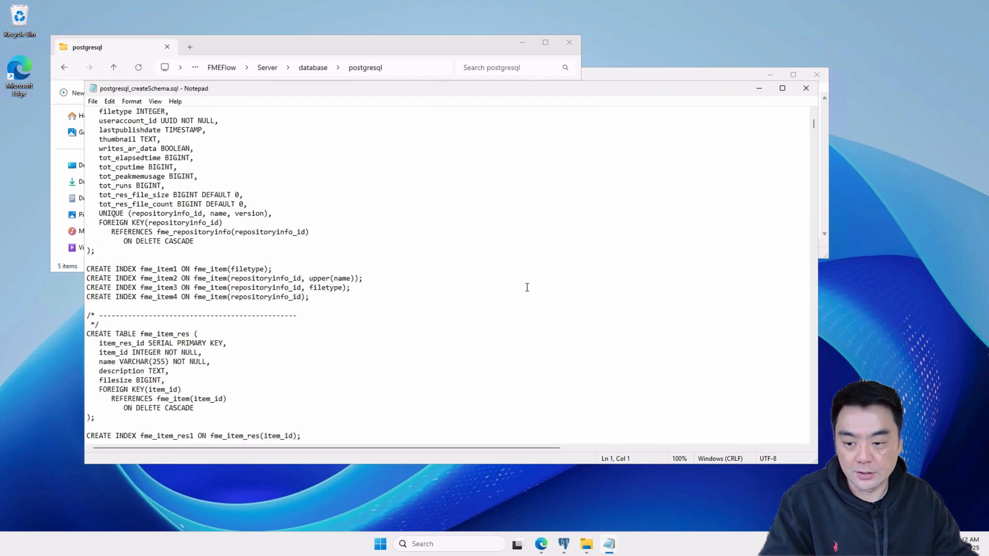
pyautogui.moveTo(818, 286); pyautogui.dragTo(376, 286)
# - Highlight the CREATE USER statement in the postgresql_createUser script, followed by its "fmeflow" user name
pyautogui.click(725, 165)
pyautogui.moveTo(725, 164); pyautogui.dragTo(445, 161)
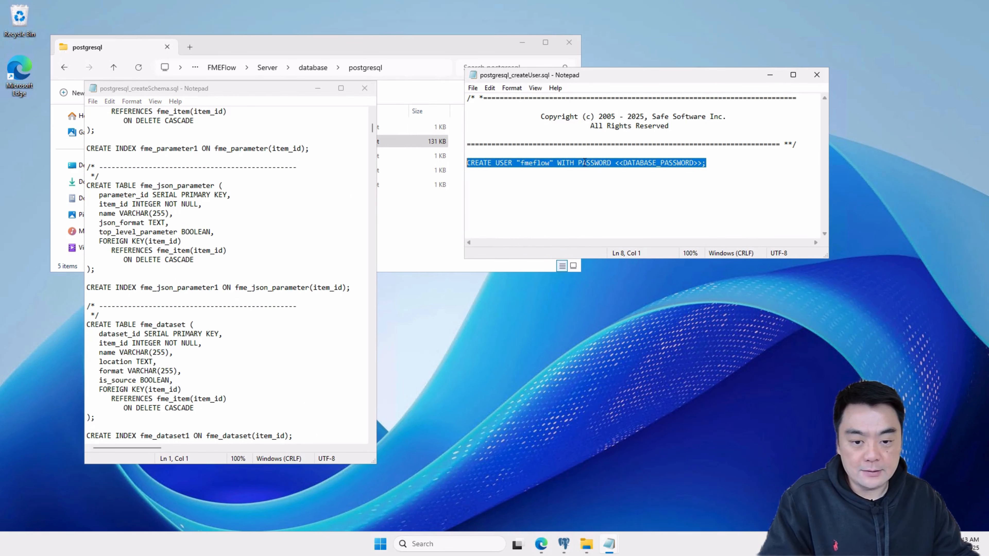
pyautogui.doubleClick(535, 165)
# - Move the postgresql_createSchema window clear of the file list and look through its table definitions, returning to the script's beginning
pyautogui.moveTo(254, 88); pyautogui.dragTo(779, 88)
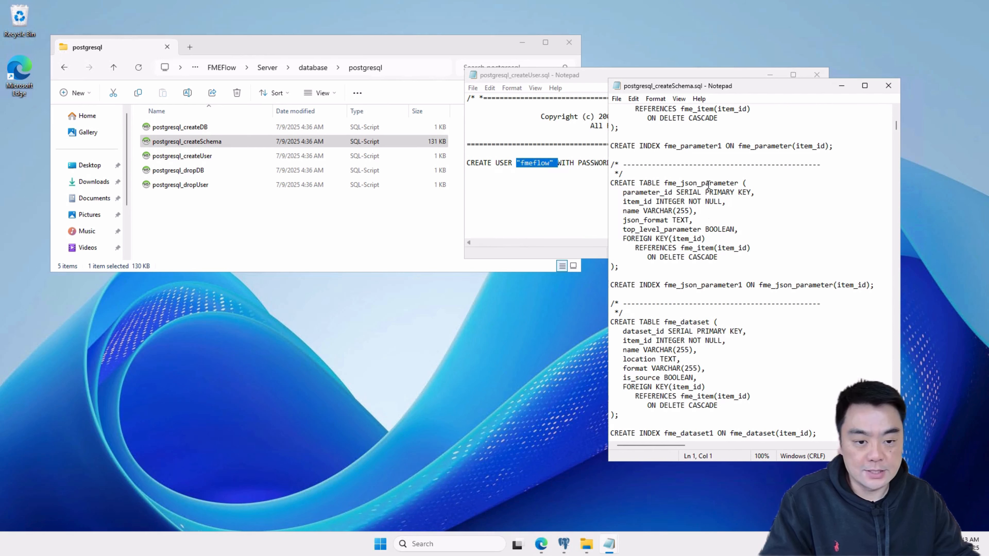
pyautogui.click(768, 220)
pyautogui.scroll(-19, 768, 222)
pyautogui.scroll(-2, 770, 305)
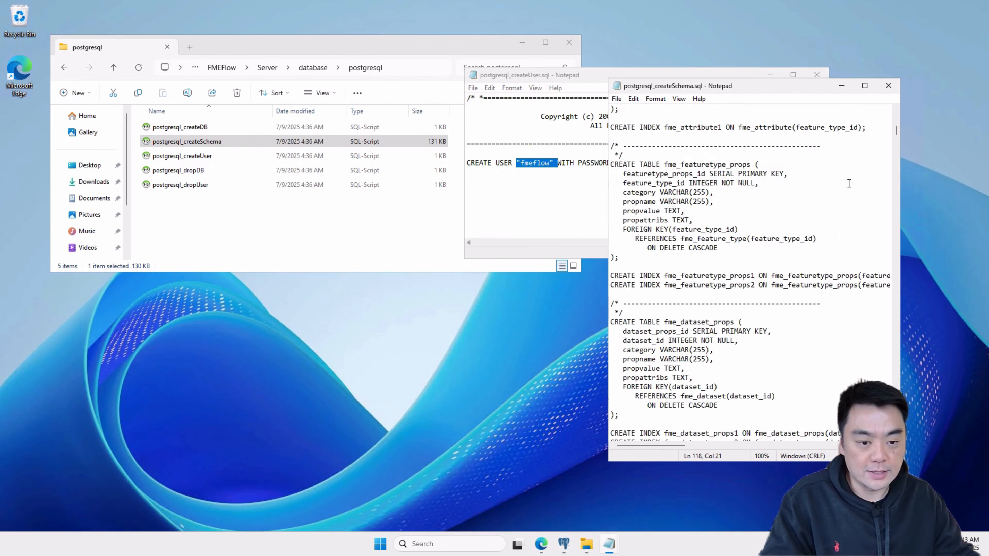
pyautogui.moveTo(898, 132)
pyautogui.mouseDown()
pyautogui.moveTo(896, 358)
pyautogui.moveTo(897, 115)
pyautogui.mouseUp()
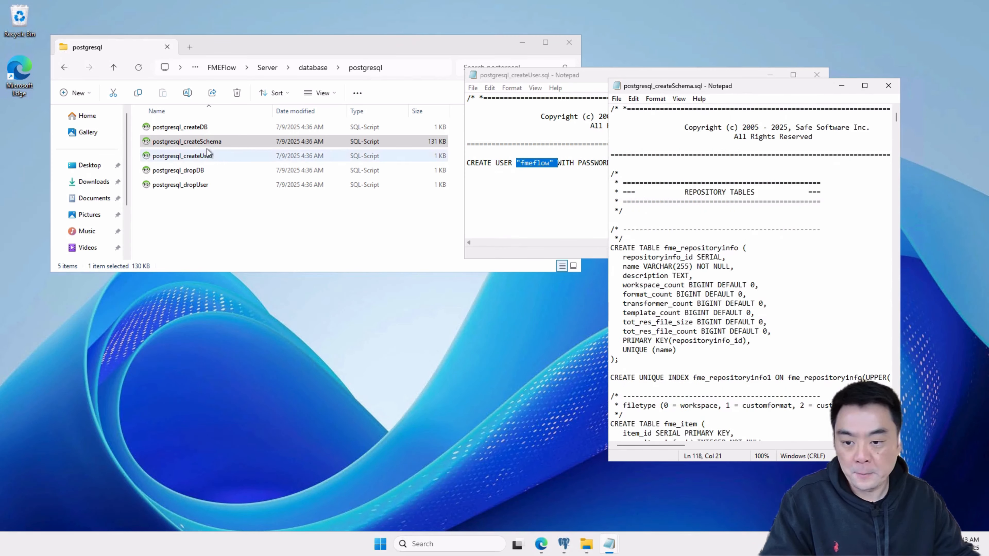
# - Open the postgresql_createDB script in Notepad and move its window so the file list stays accessible
pyautogui.click(198, 130)
pyautogui.rightClick(197, 129)
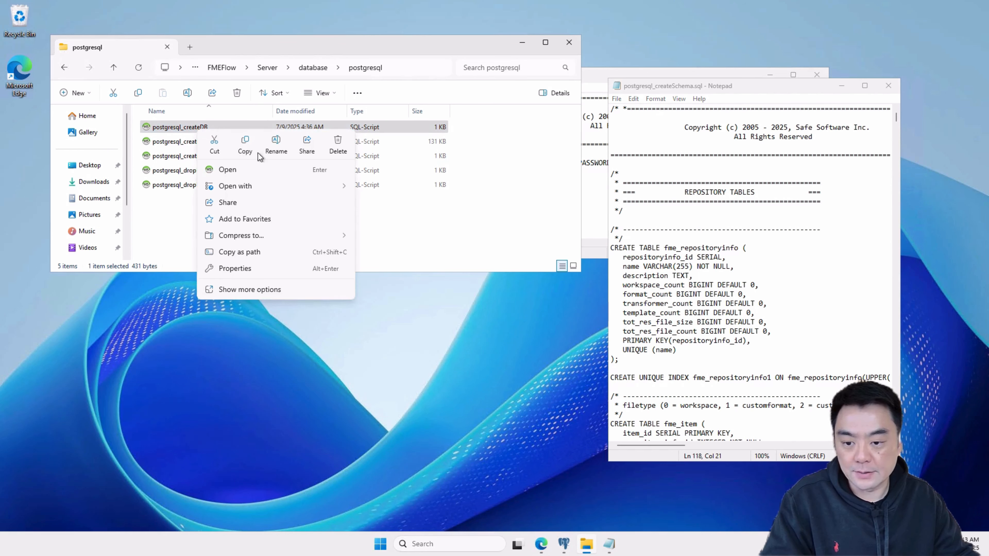
pyautogui.moveTo(275, 189)
pyautogui.click(428, 204)
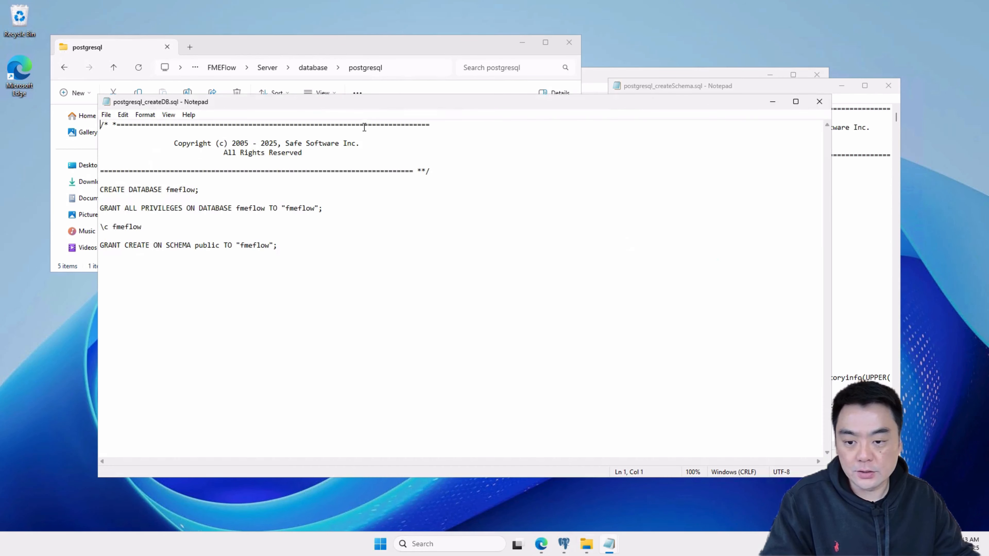
pyautogui.moveTo(377, 102); pyautogui.dragTo(563, 193)
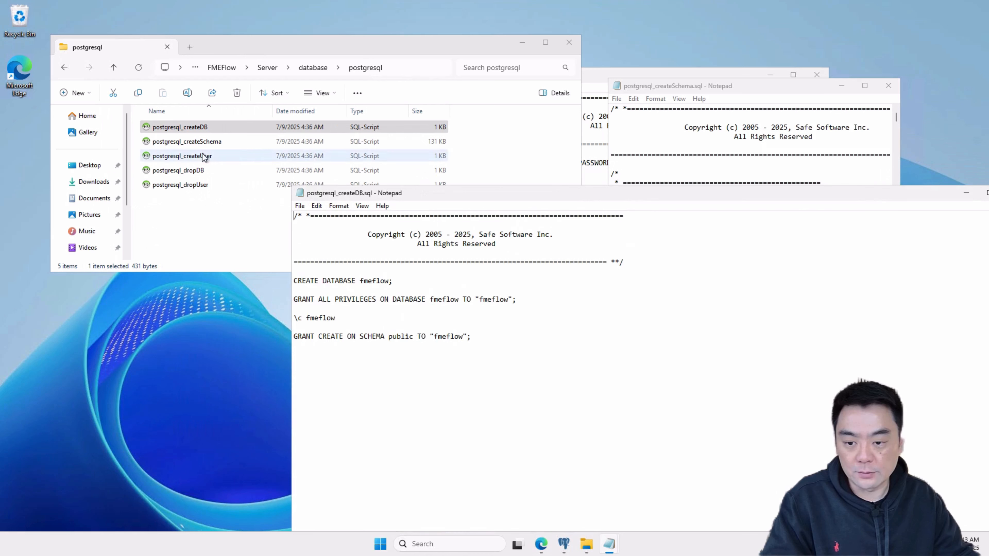
# - Examine the postgresql_createDB script, highlighting all its statements, the \c fmeflow line and the GRANT CREATE ON SCHEMA public line
pyautogui.click(193, 158)
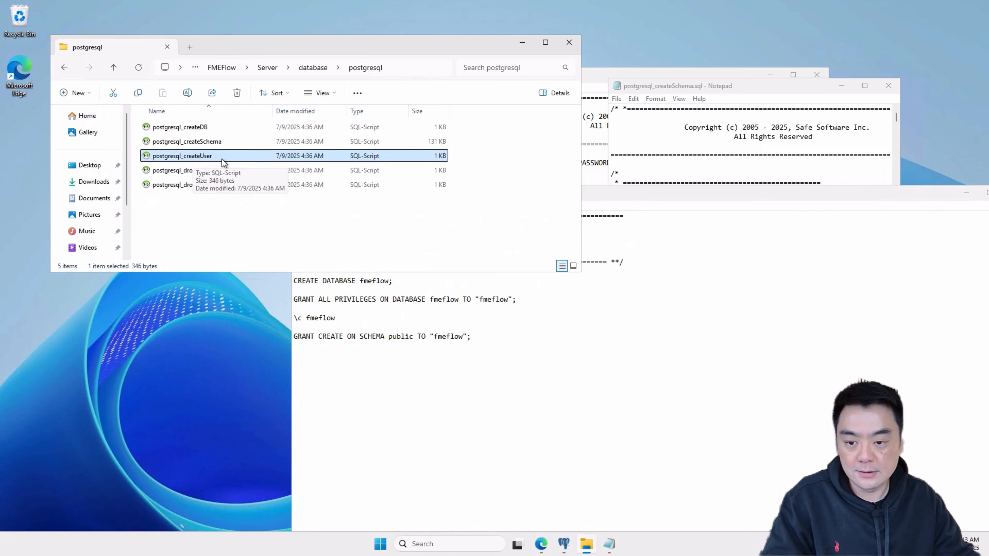
pyautogui.click(201, 129)
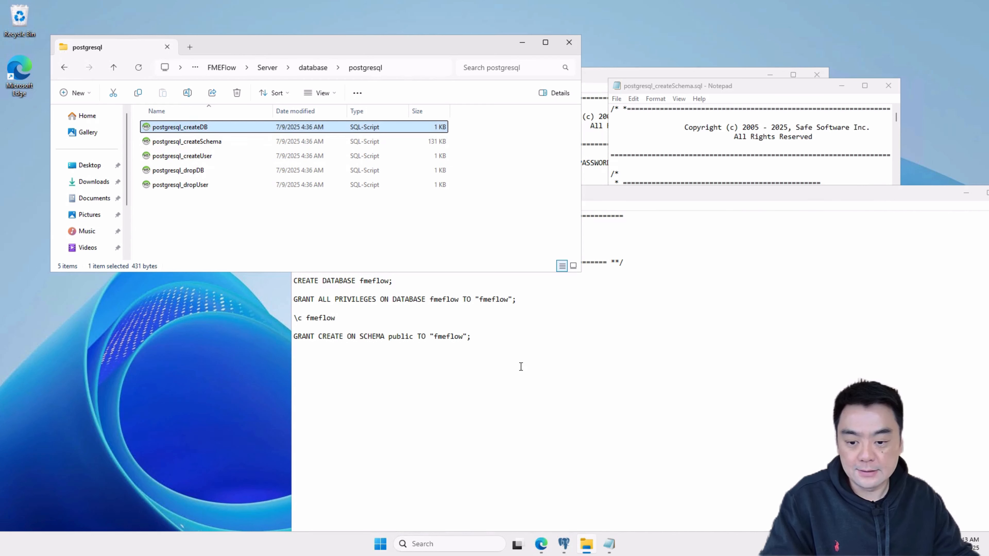
pyautogui.click(475, 343)
pyautogui.moveTo(471, 337); pyautogui.dragTo(293, 279)
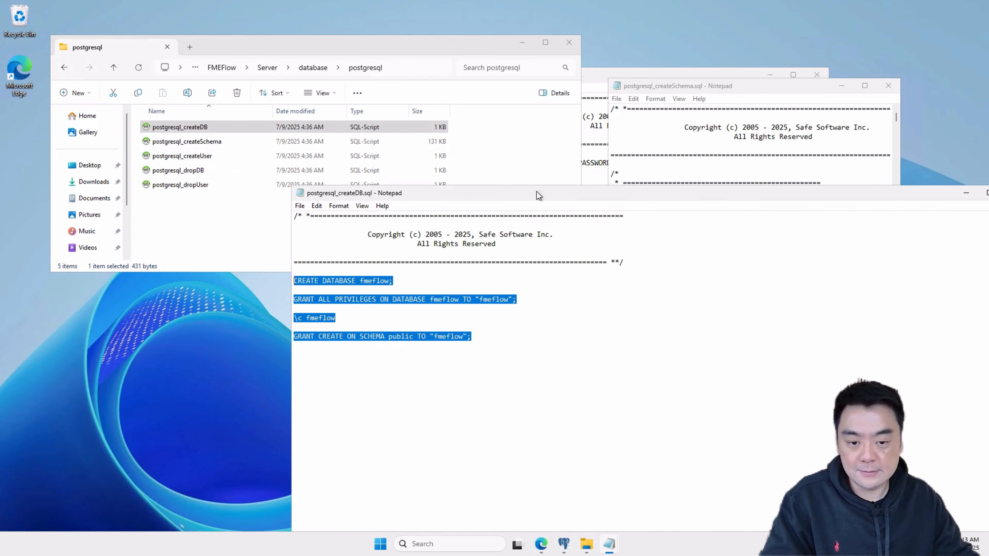
pyautogui.moveTo(565, 303); pyautogui.dragTo(278, 317)
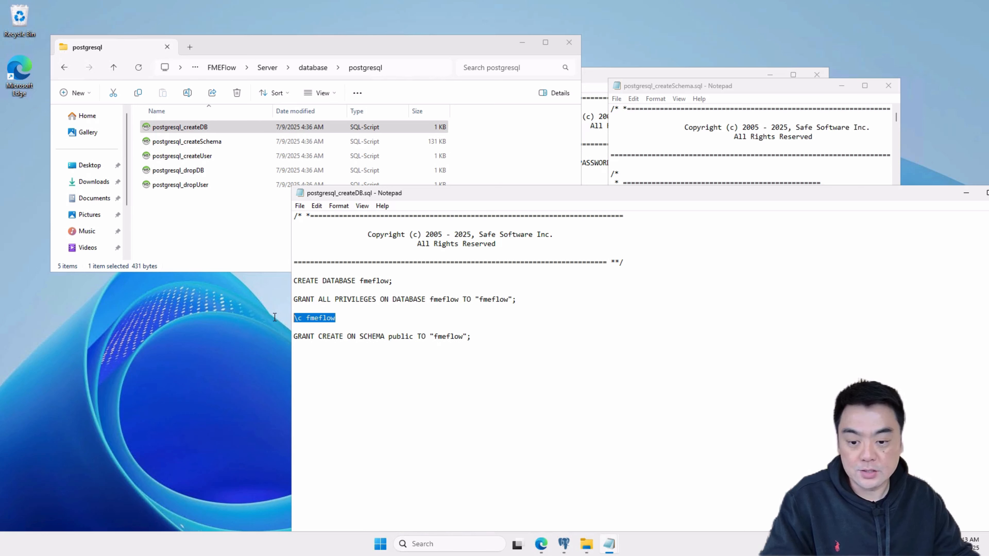
pyautogui.moveTo(502, 338); pyautogui.dragTo(259, 337)
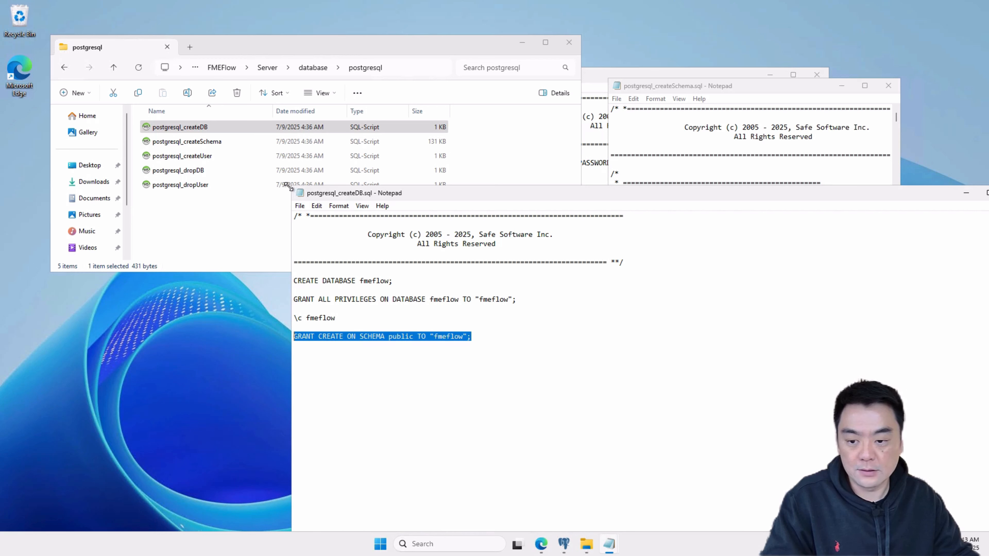
# - Bring the postgresql_createSchema script to the front and examine its first table definitions
pyautogui.click(217, 248)
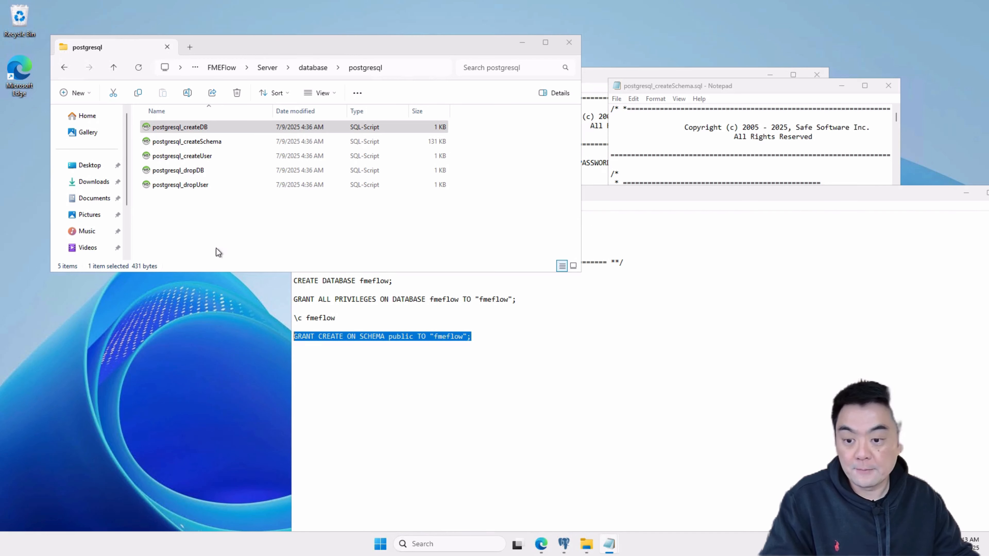
pyautogui.click(216, 143)
pyautogui.click(677, 89)
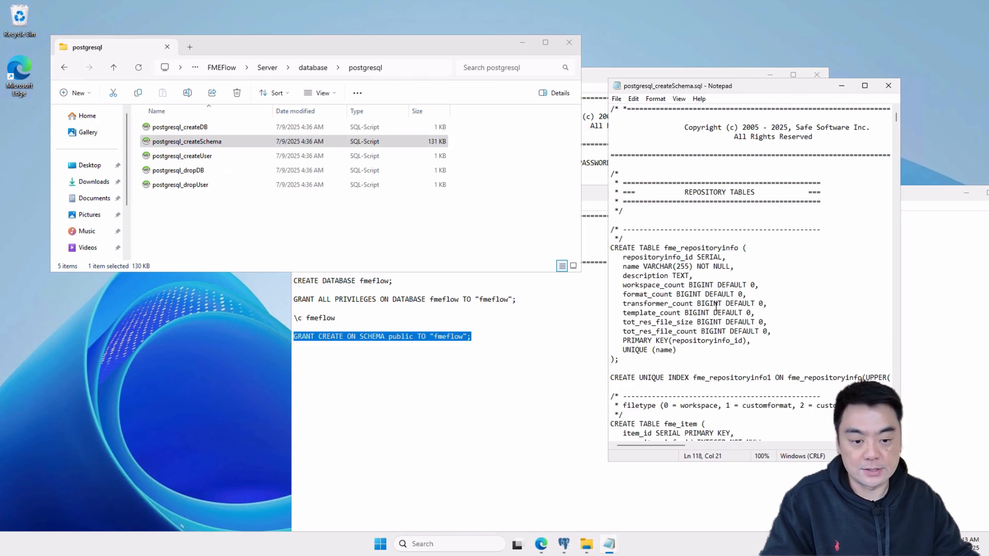
pyautogui.scroll(-5, 722, 261)
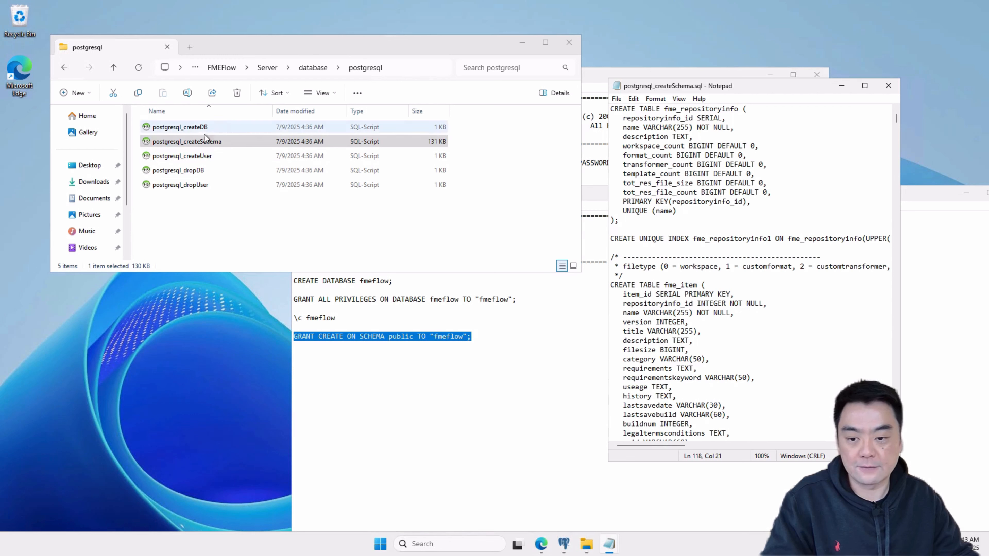
# - Examine the fmeflow database name in the postgresql_createDB script, the "fmeflow" user in postgresql_createUser, and the postgresql_createSchema file entry
pyautogui.doubleClick(317, 316)
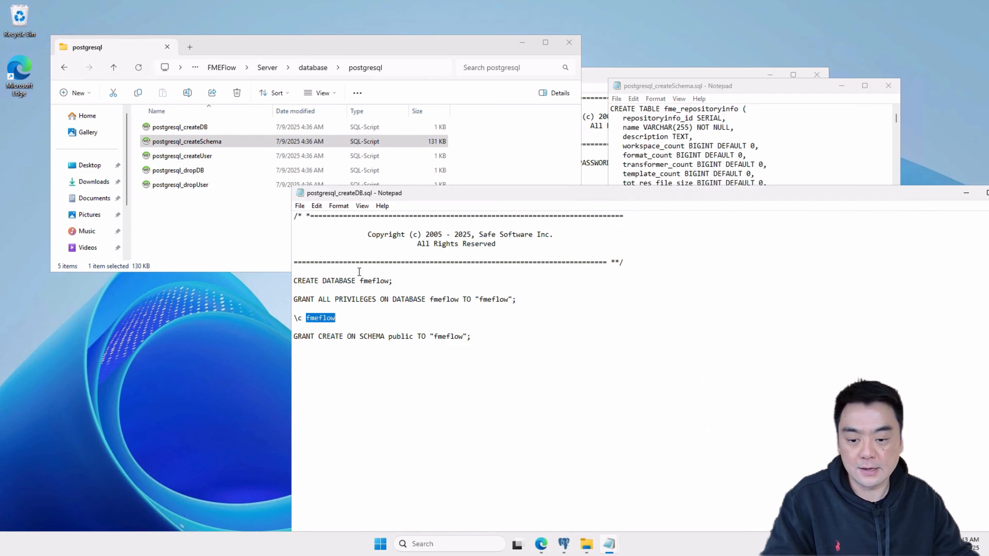
pyautogui.click(203, 142)
pyautogui.click(397, 347)
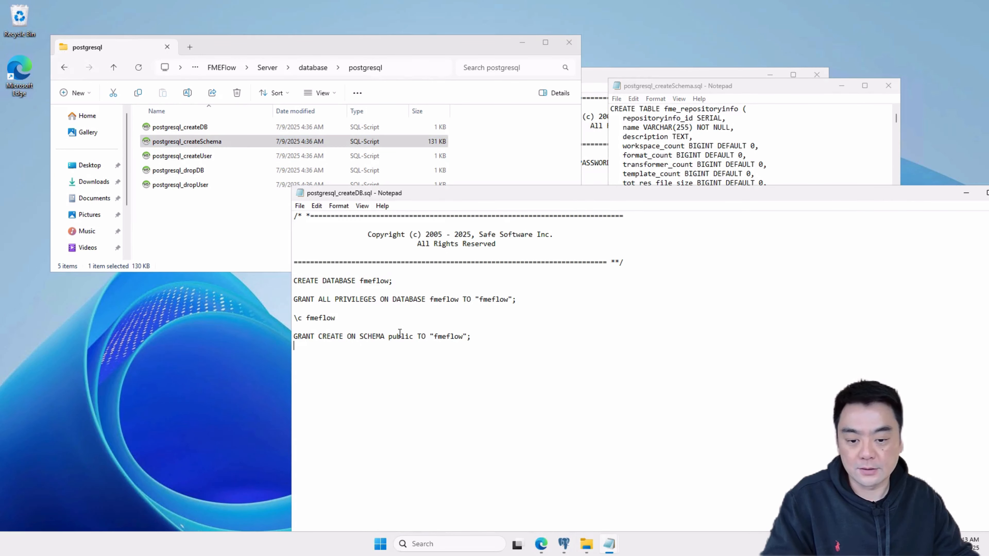
pyautogui.click(624, 77)
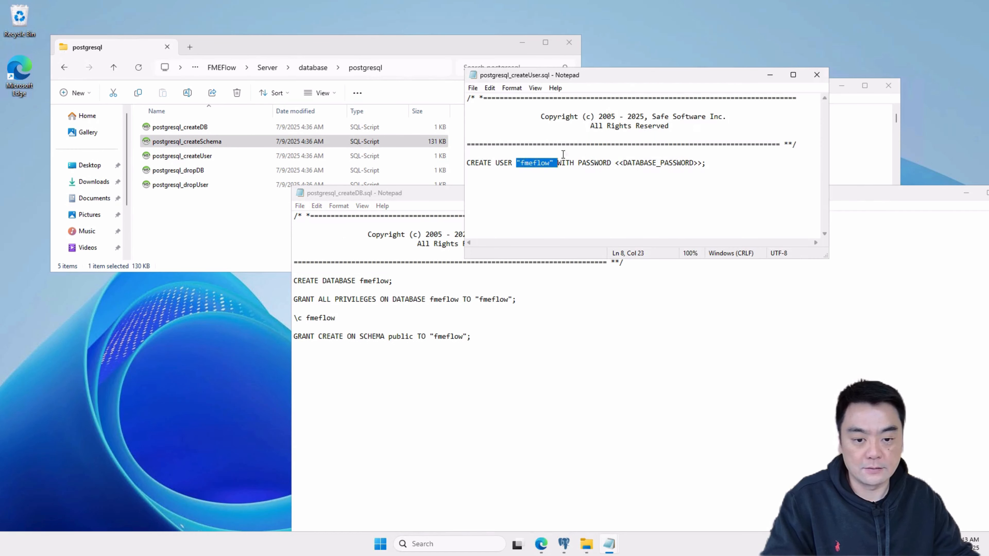
pyautogui.doubleClick(534, 163)
pyautogui.click(178, 145)
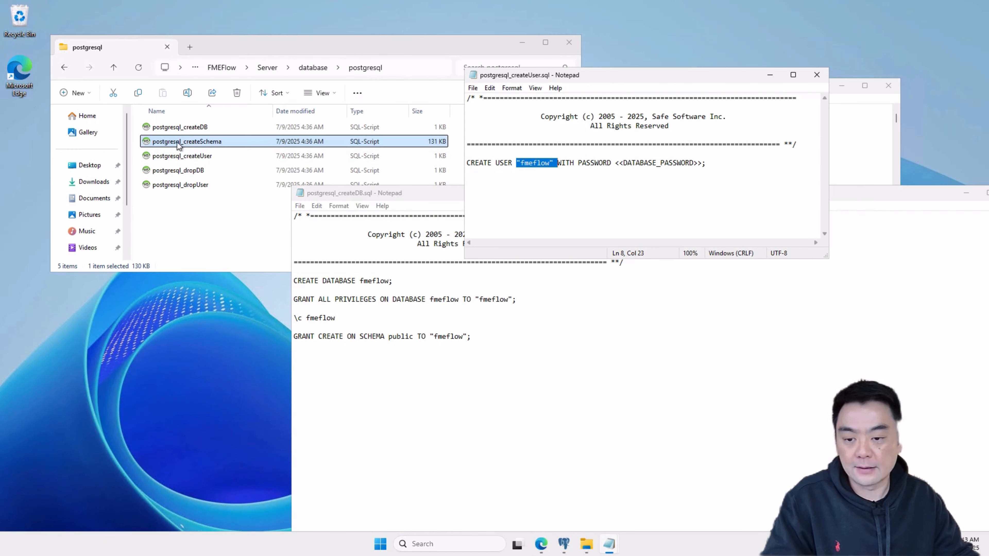
pyautogui.click(213, 233)
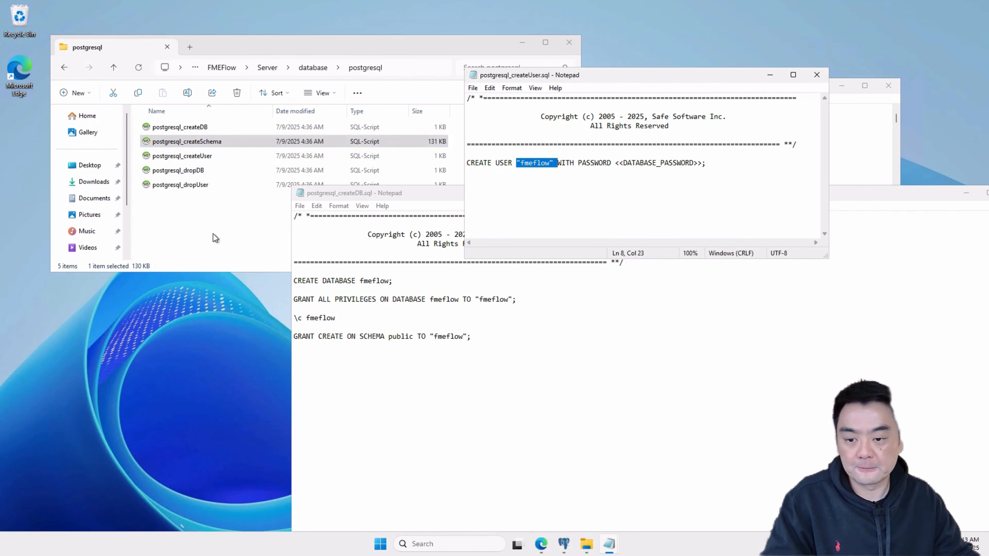
# - Rearrange the script windows, shrinking postgresql_createDB below the file list and moving postgresql_createUser above it so both scripts' statements are readable
pyautogui.click(686, 77)
pyautogui.moveTo(634, 83); pyautogui.dragTo(584, 78)
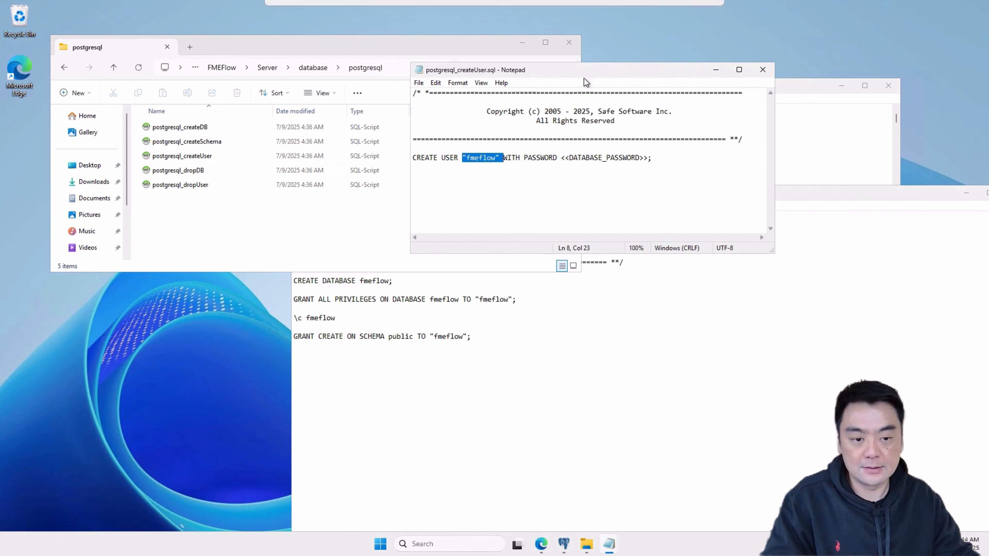
pyautogui.moveTo(804, 192); pyautogui.dragTo(693, 147)
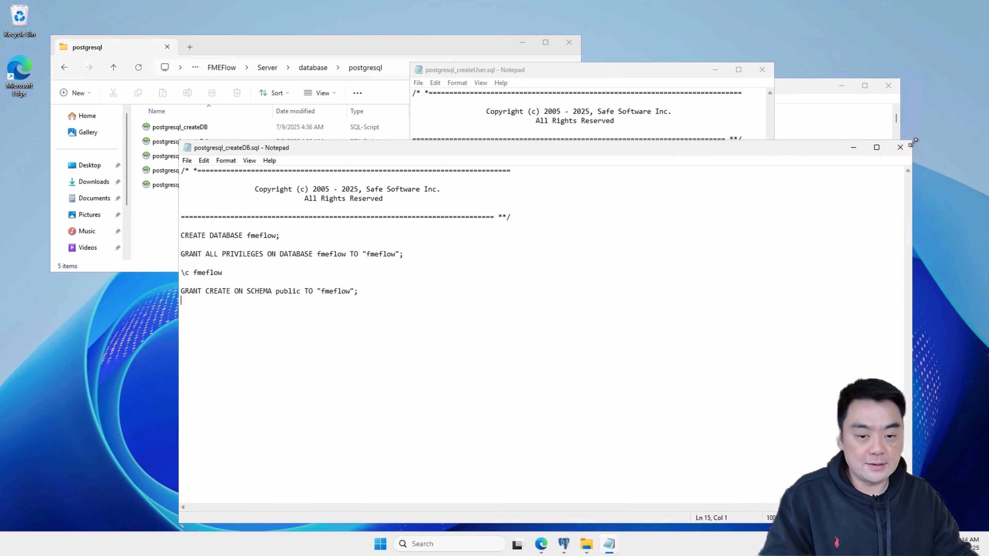
pyautogui.moveTo(912, 143); pyautogui.dragTo(623, 248)
pyautogui.moveTo(489, 258); pyautogui.dragTo(558, 216)
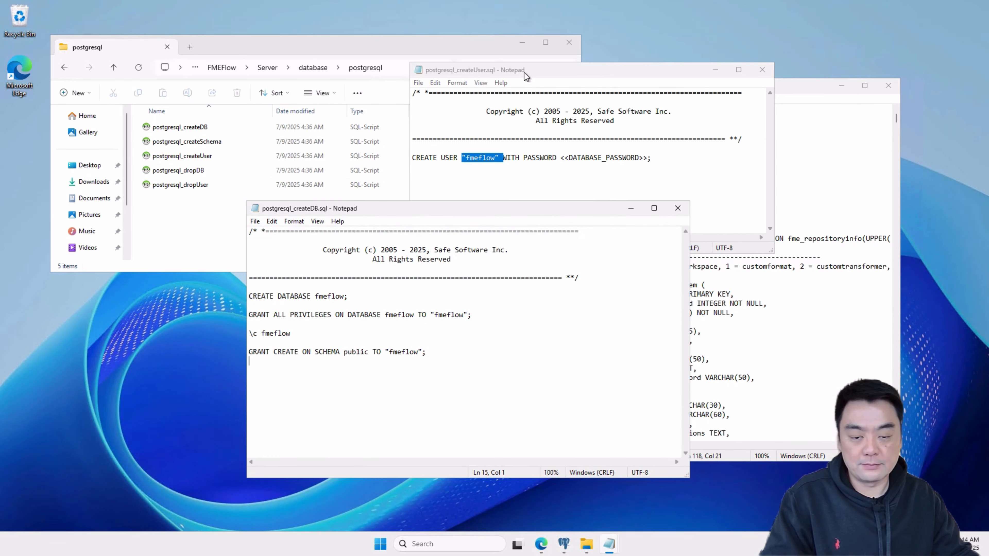
pyautogui.moveTo(524, 73); pyautogui.dragTo(463, 67)
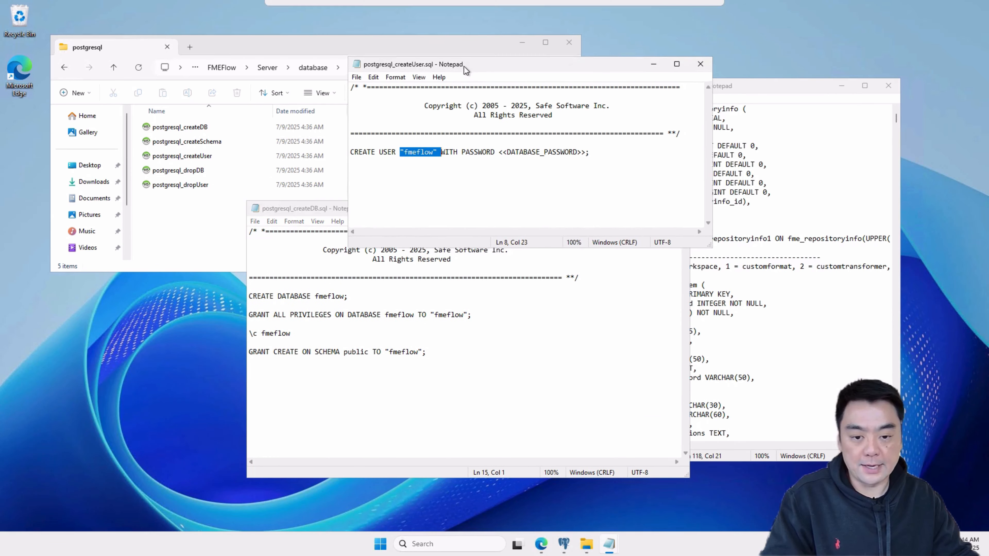
# - Switch to pgAdmin and open a new Query Tool on the postgres database of the FME-FLOW-DB server
pyautogui.click(564, 543)
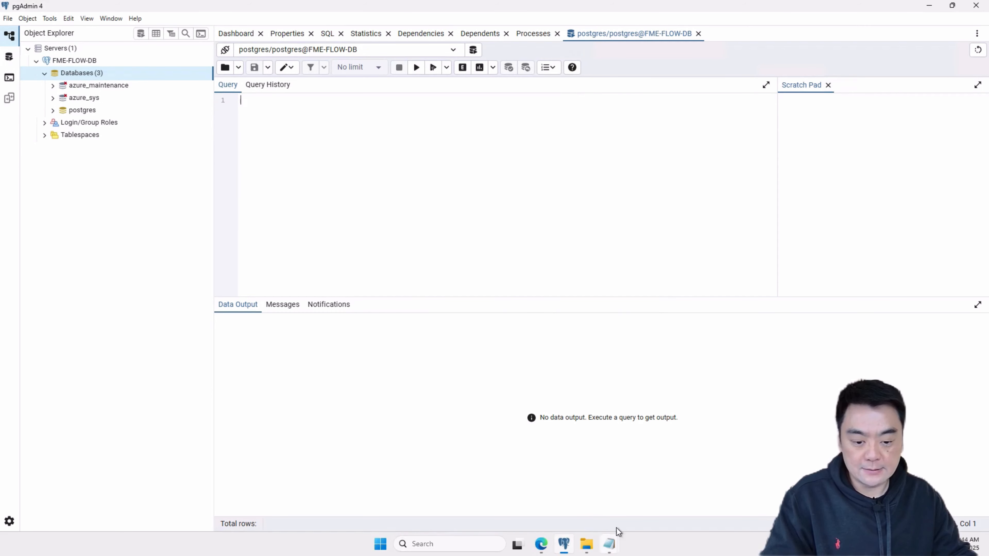
pyautogui.click(609, 544)
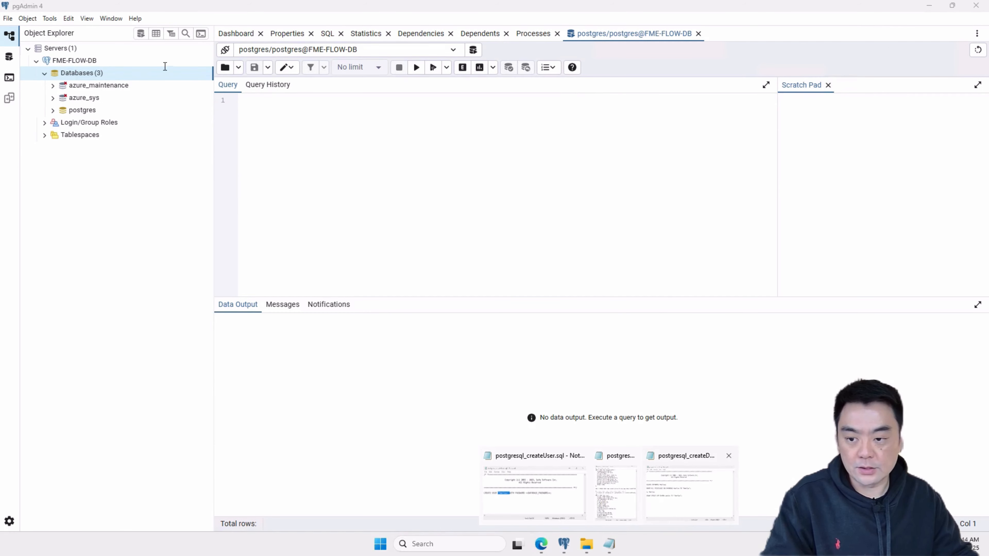
pyautogui.click(81, 114)
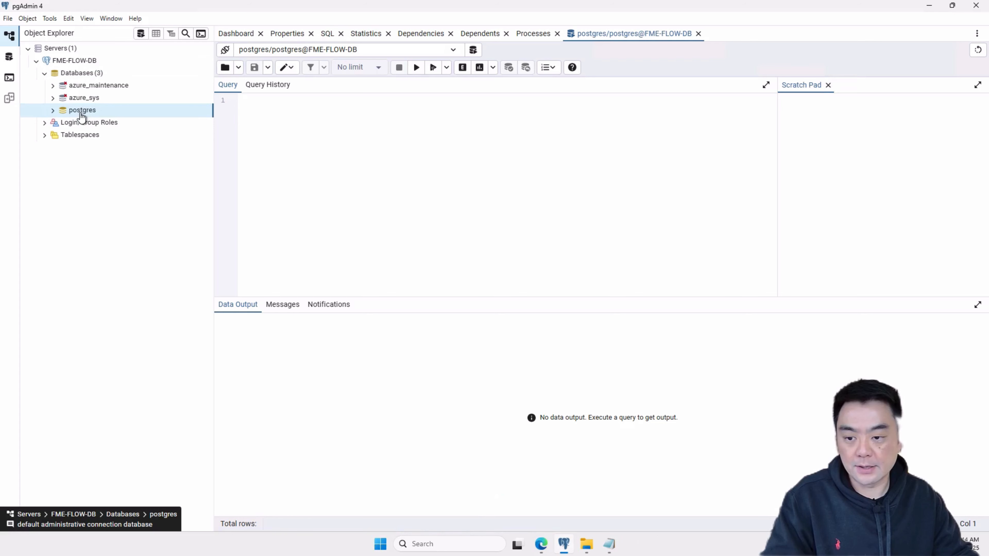
pyautogui.rightClick(81, 114)
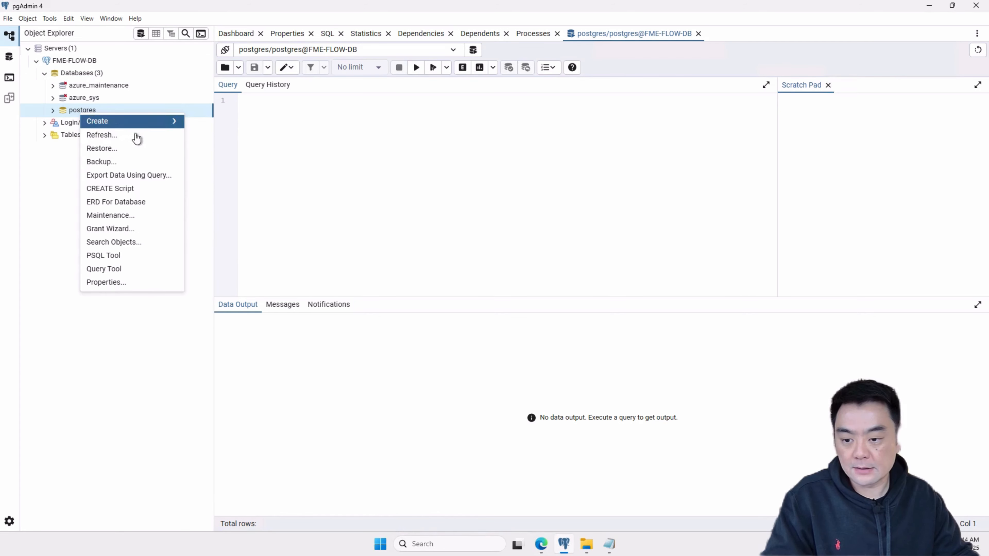
pyautogui.click(109, 268)
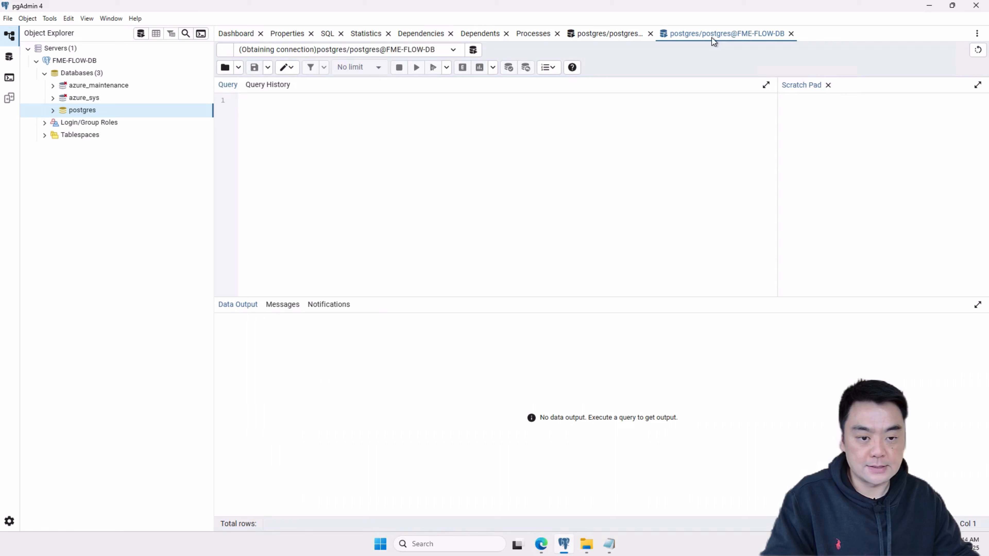
# - Copy CREATE USER "fmeflow" WITH PASSWORD from the postgresql_createUser script into the new postgres query, leaving out the password placeholder
pyautogui.click(609, 544)
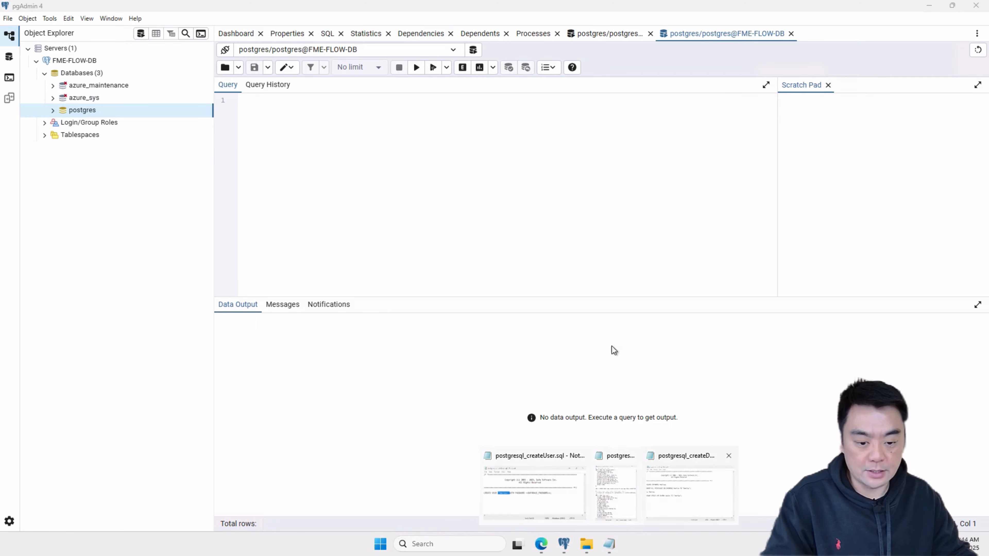
pyautogui.click(566, 492)
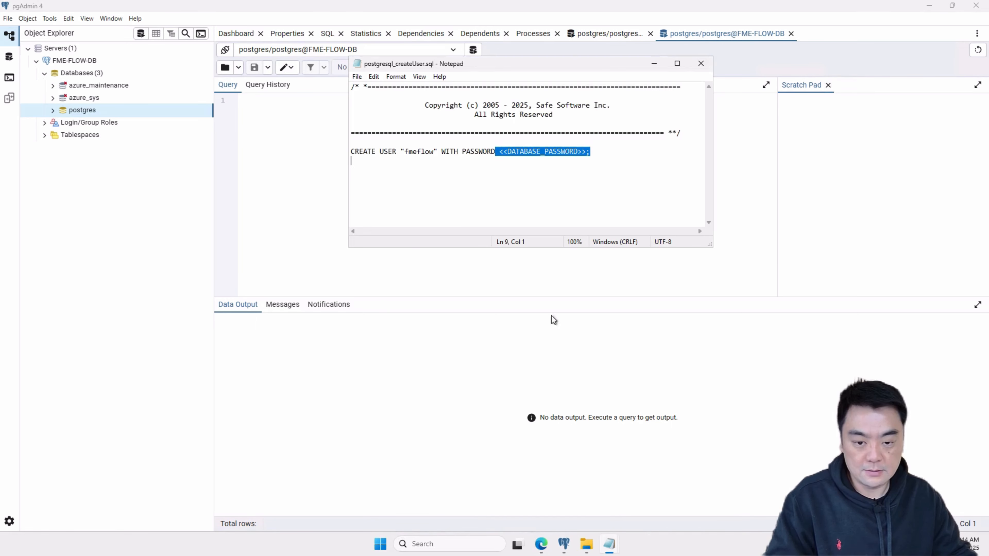
pyautogui.click(483, 173)
pyautogui.moveTo(494, 151); pyautogui.dragTo(351, 151)
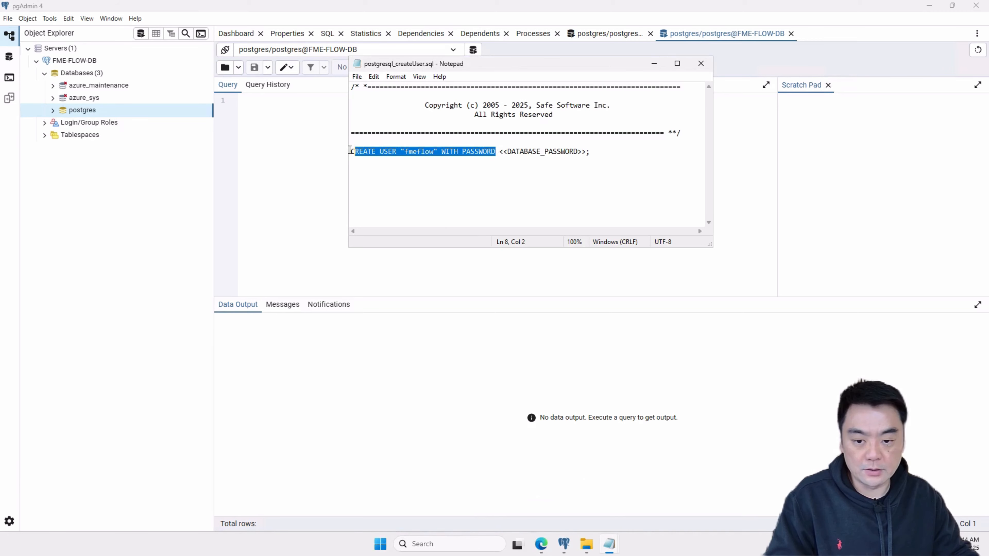
pyautogui.click(336, 137)
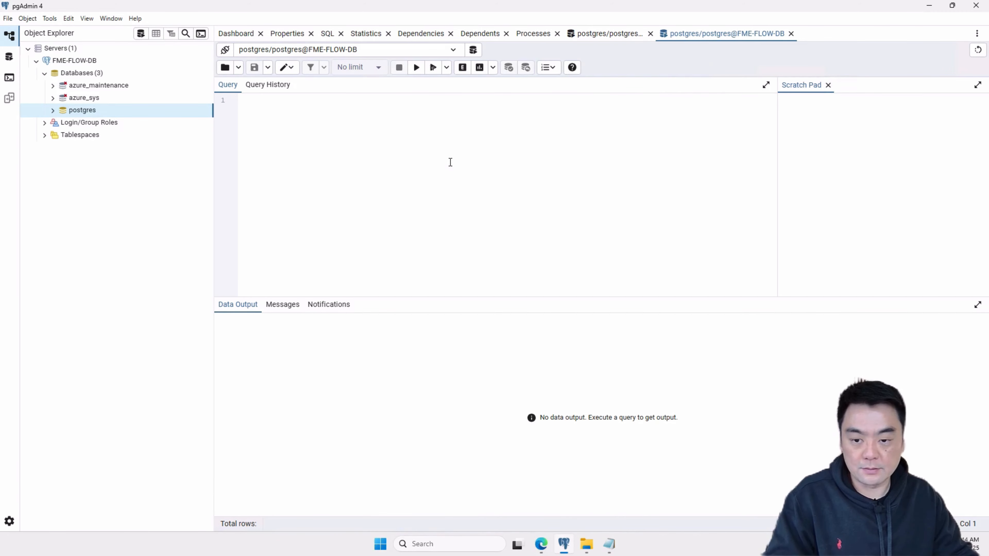
pyautogui.hotkey('ctrl', 'v')
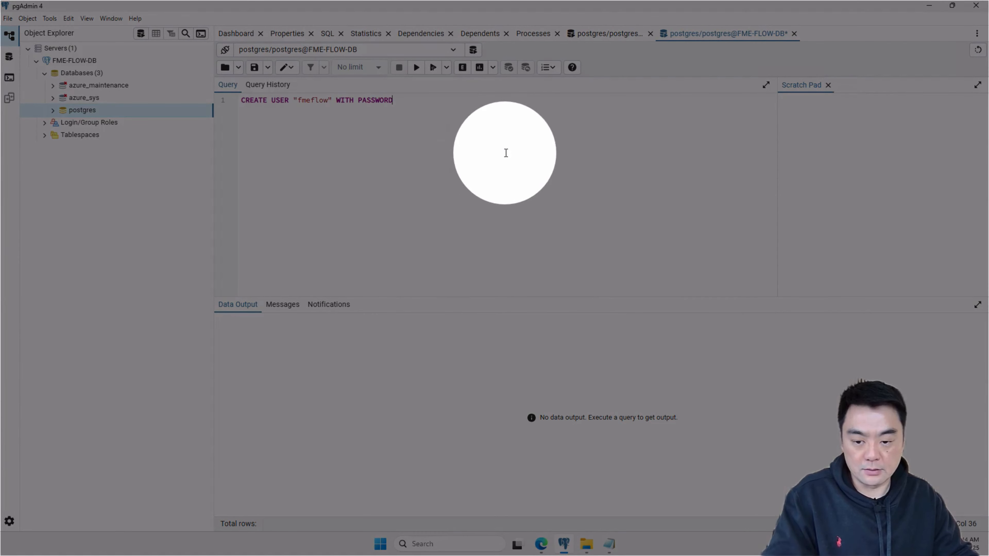
# - Complete the CREATE USER statement with the database password in single quotes and execute it
pyautogui.write("'")
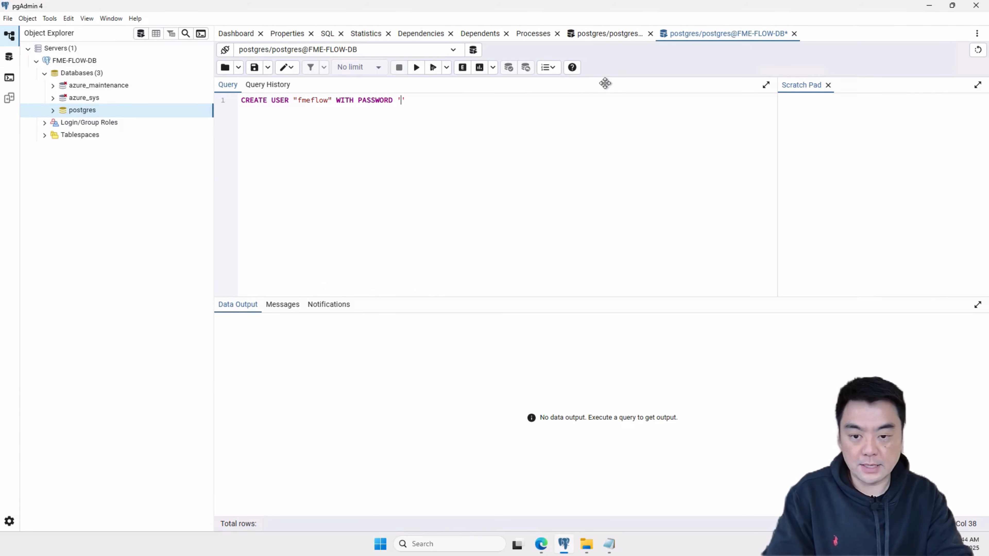
pyautogui.click(408, 100)
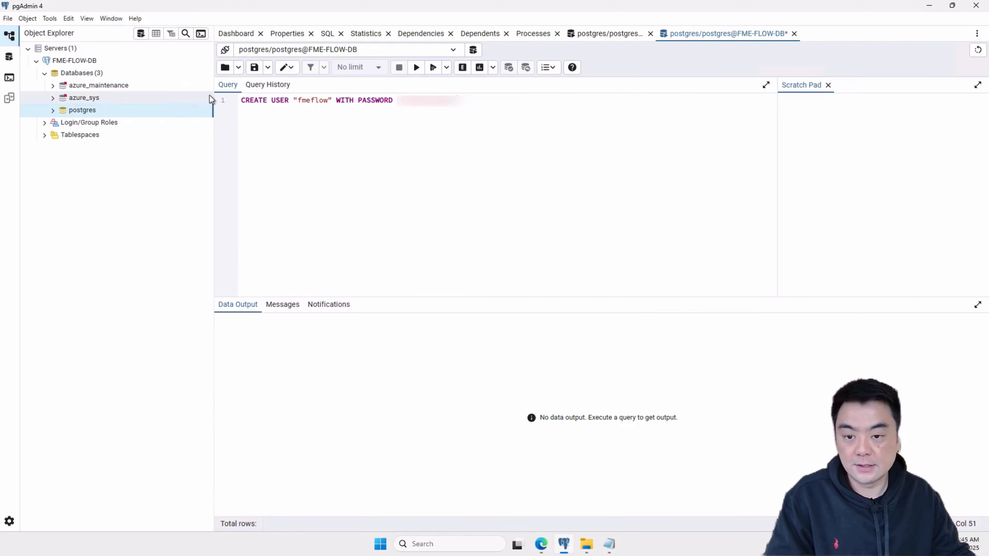
pyautogui.click(416, 69)
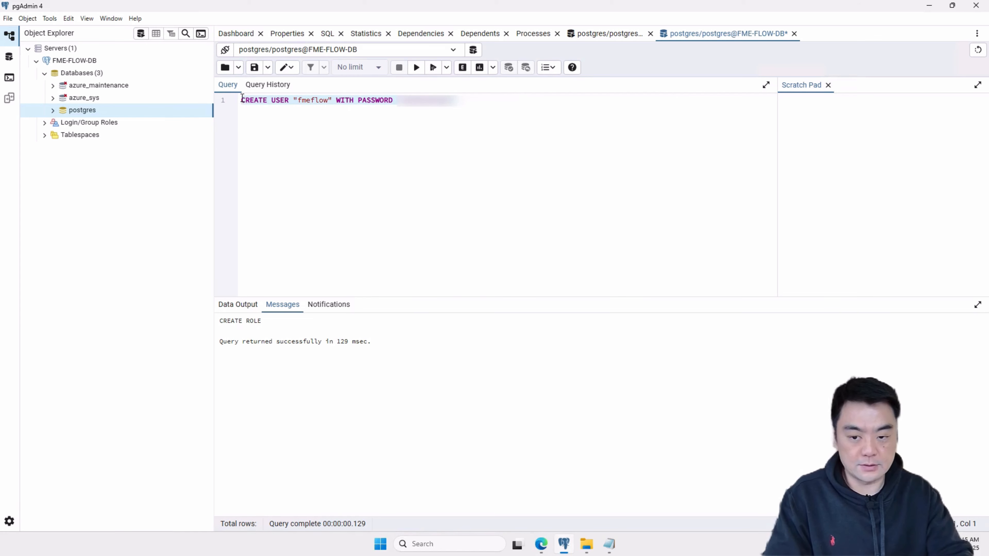
# - Replace the query with the CREATE DATABASE fmeflow and GRANT ALL PRIVILEGES statements from postgresql_createDB and try to execute them together
pyautogui.hotkey('ctrl', 'a')
pyautogui.press('Delete')
pyautogui.moveTo(615, 545)
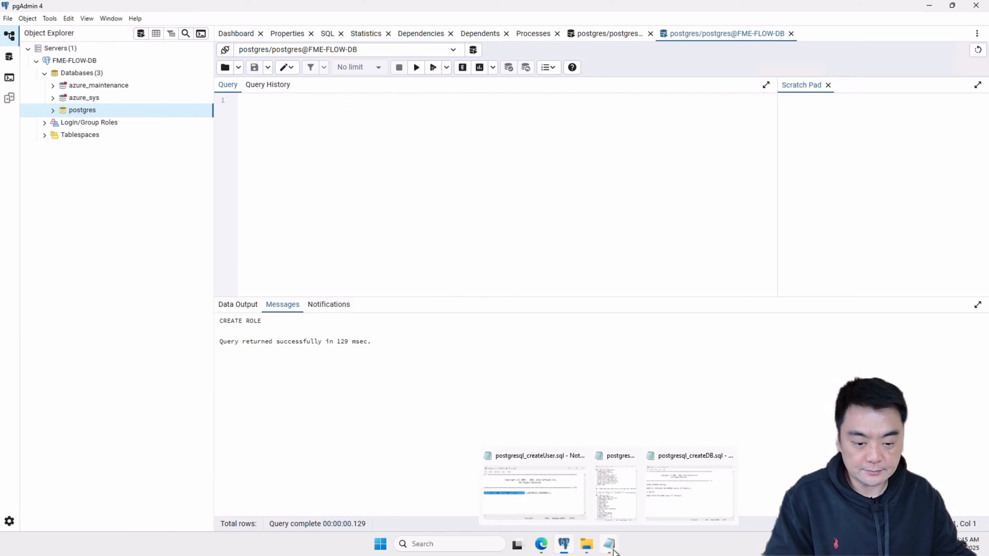
pyautogui.click(681, 508)
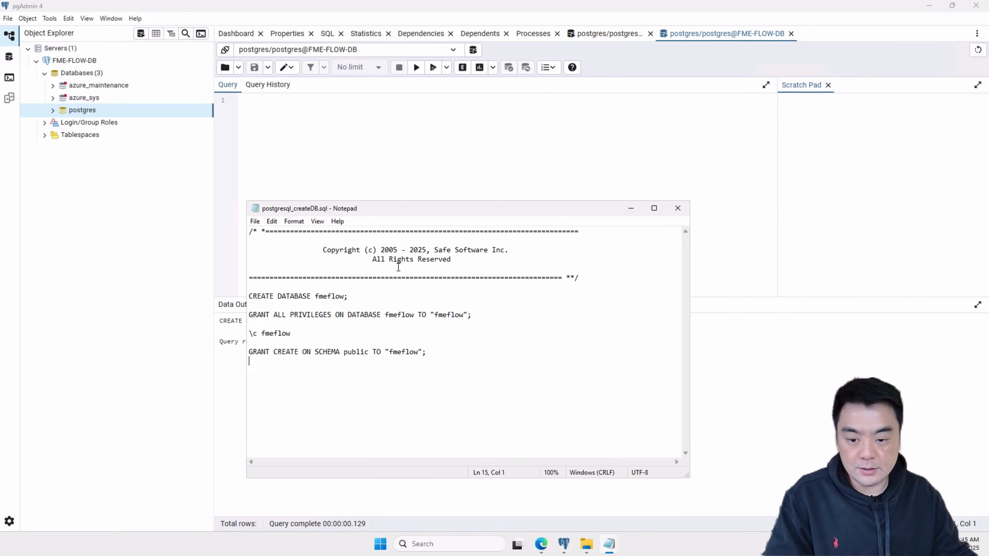
pyautogui.click(513, 305)
pyautogui.moveTo(475, 316); pyautogui.dragTo(214, 293)
pyautogui.hotkey('ctrl', 'c')
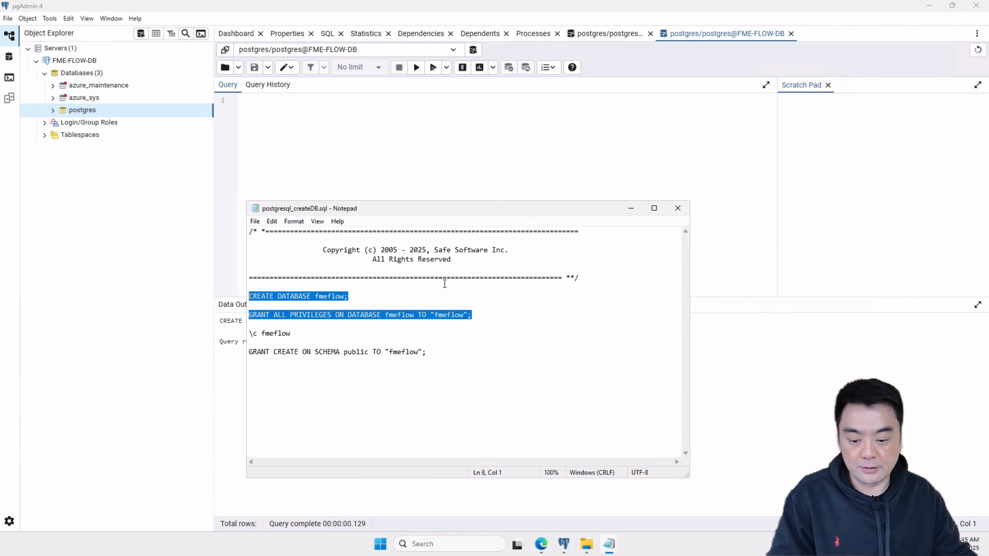
pyautogui.click(327, 111)
pyautogui.hotkey('ctrl', 'v')
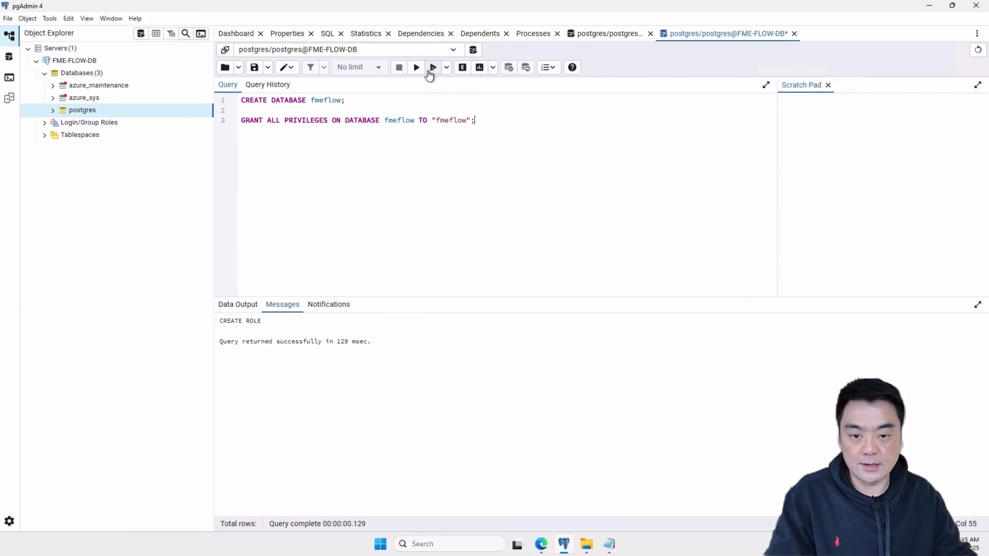
pyautogui.click(417, 67)
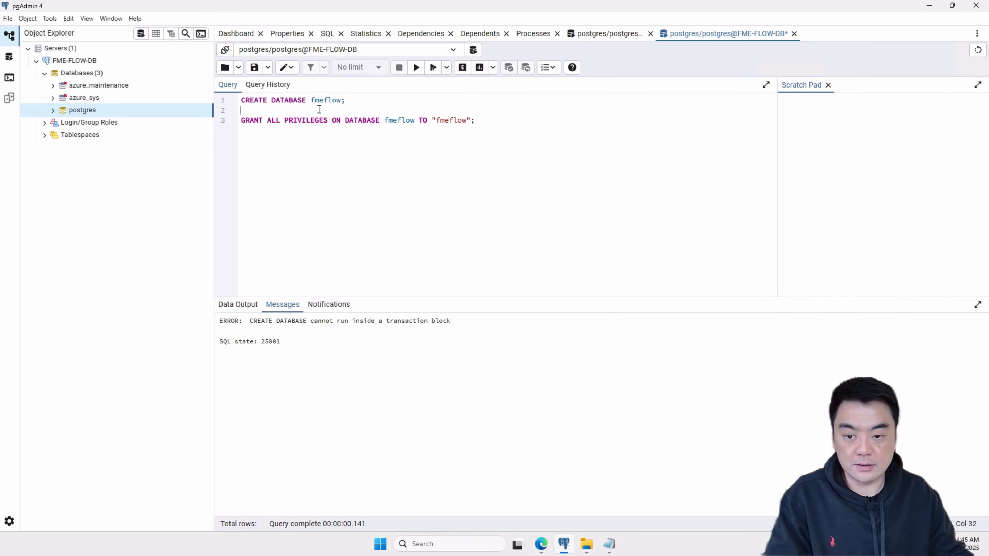
# - Cut the blank line and the GRANT ALL PRIVILEGES statement out of the query and execute CREATE DATABASE fmeflow; on its own
pyautogui.press('BackSpace')
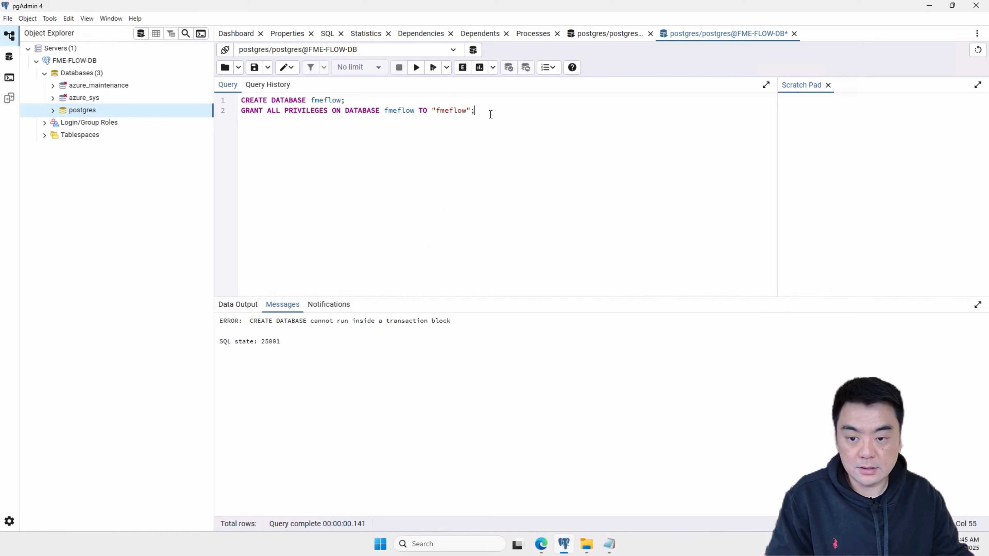
pyautogui.moveTo(490, 114); pyautogui.dragTo(193, 115)
pyautogui.hotkey('ctrl', 'c')
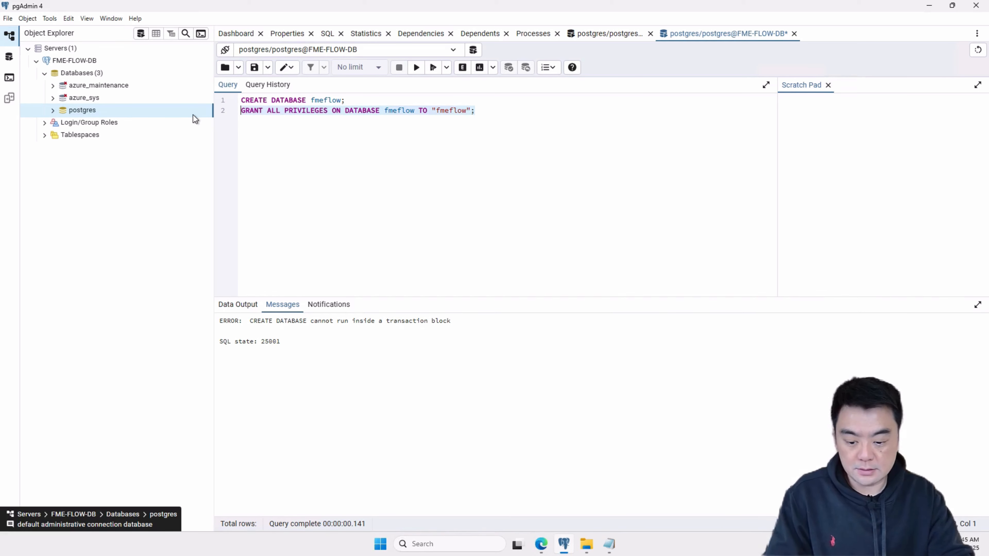
pyautogui.press('Delete')
pyautogui.click(416, 70)
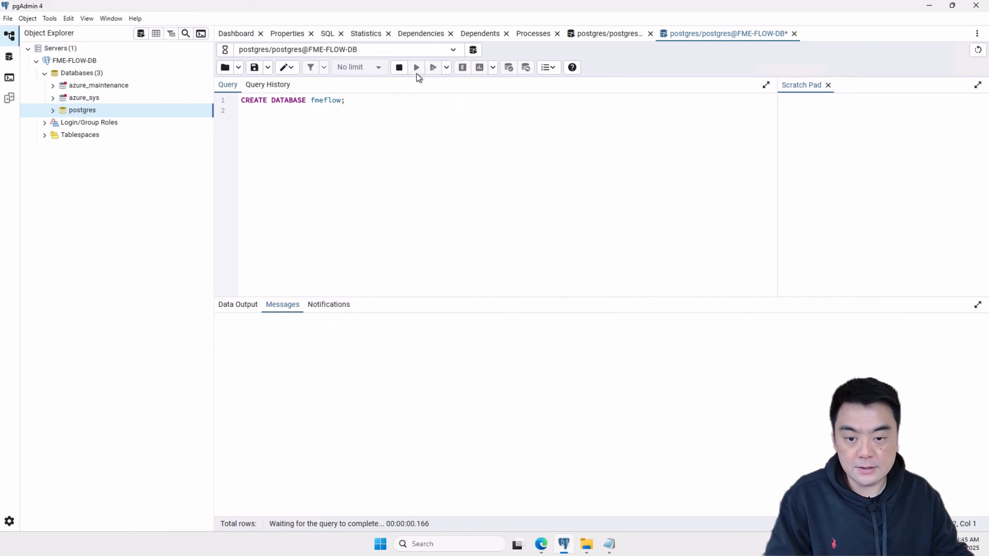
# - Replace the query with GRANT ALL PRIVILEGES ON DATABASE fmeflow TO "fmeflow"; and execute it
pyautogui.moveTo(371, 100); pyautogui.dragTo(241, 101)
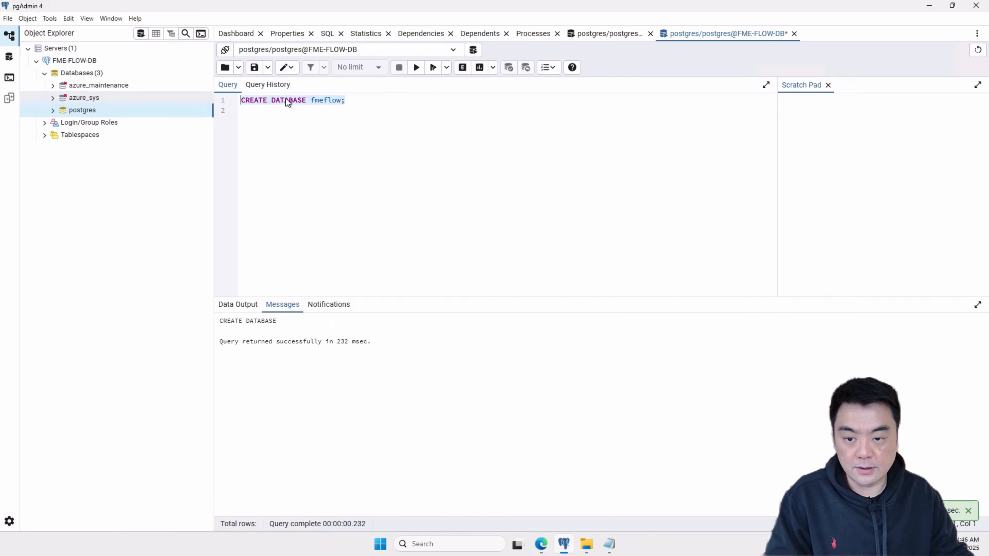
pyautogui.hotkey('ctrl', 'v')
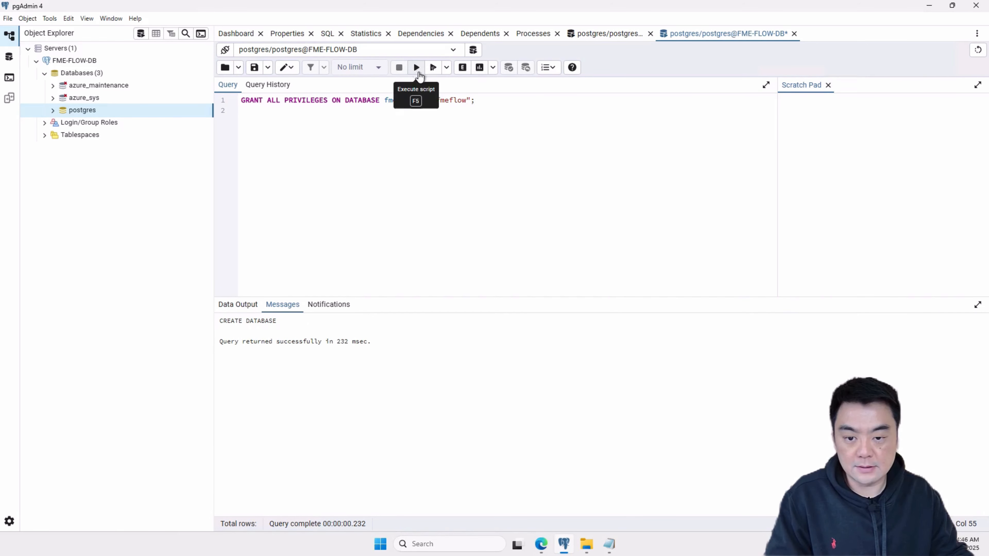
pyautogui.click(416, 70)
# - Switch to the postgresql_createDB script in Notepad and copy its GRANT CREATE ON SCHEMA public TO "fmeflow"; statement
pyautogui.moveTo(616, 547)
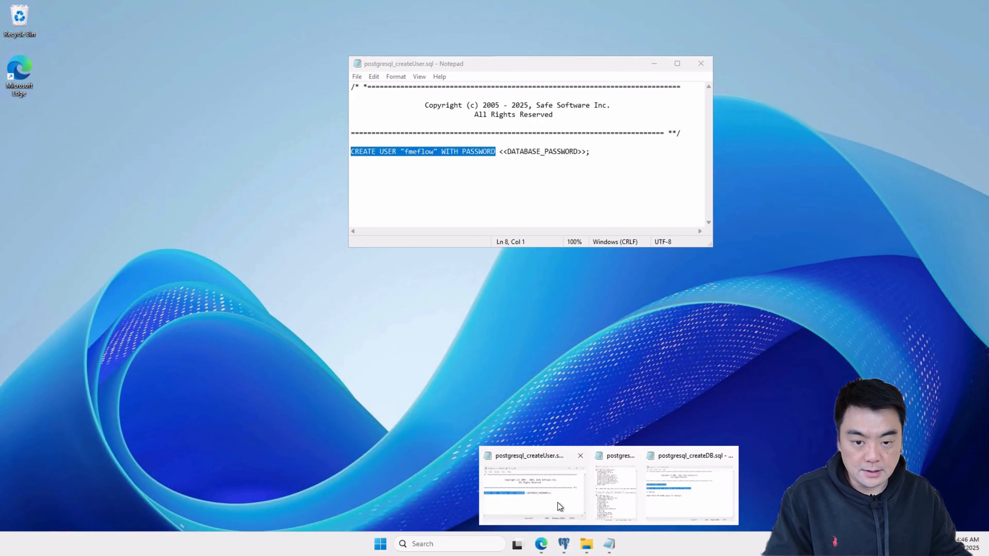
pyautogui.click(557, 503)
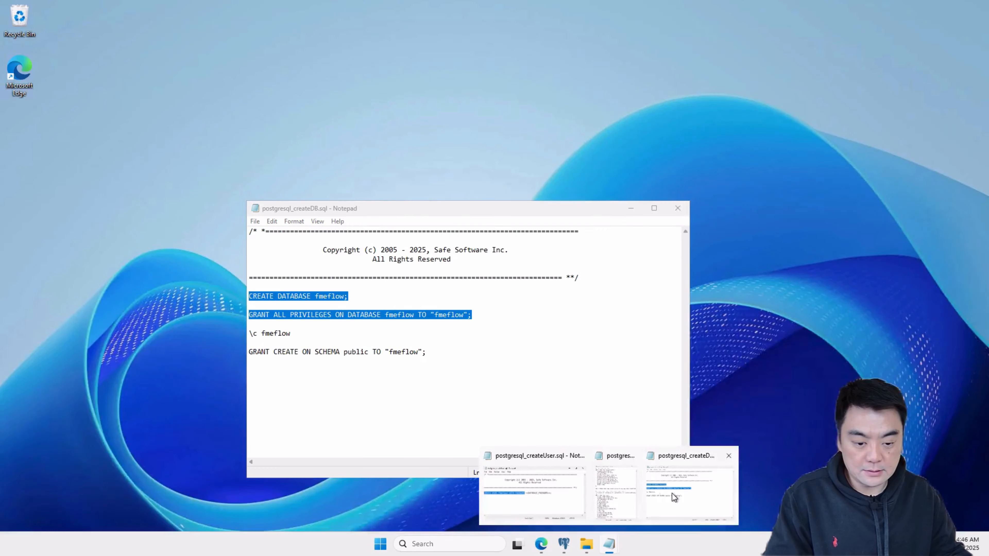
pyautogui.click(672, 493)
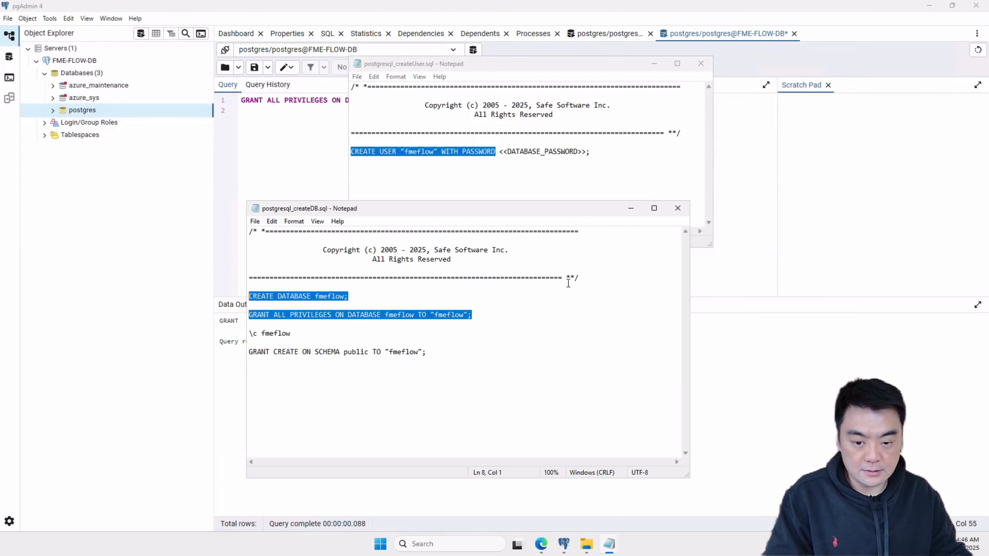
pyautogui.moveTo(354, 202); pyautogui.dragTo(508, 150)
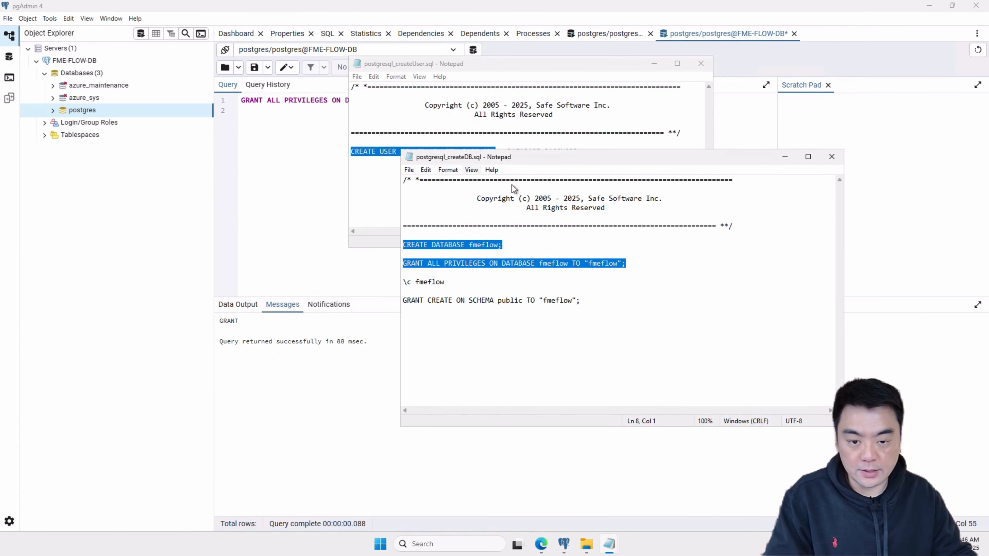
pyautogui.moveTo(599, 302); pyautogui.dragTo(400, 282)
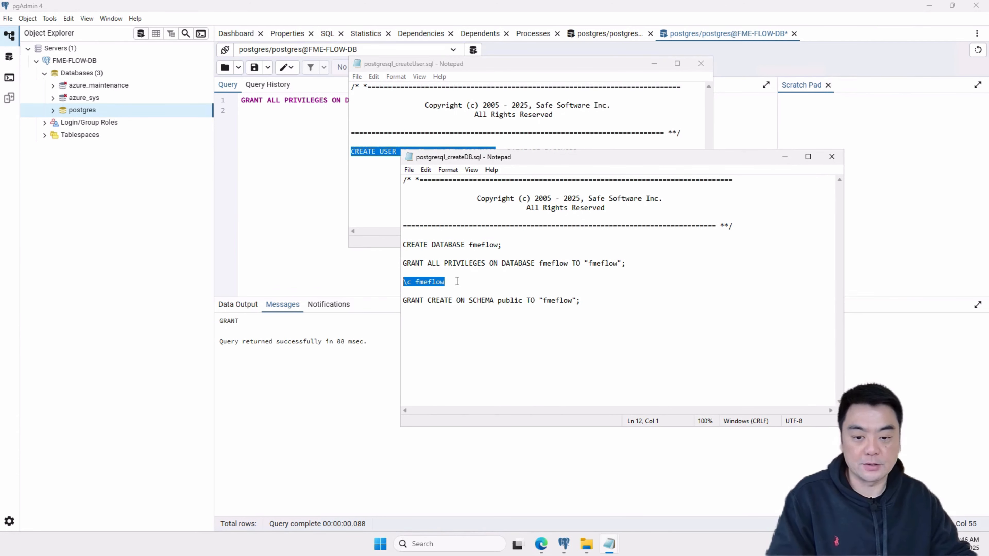
pyautogui.moveTo(458, 282); pyautogui.dragTo(382, 281)
pyautogui.moveTo(589, 300); pyautogui.dragTo(401, 301)
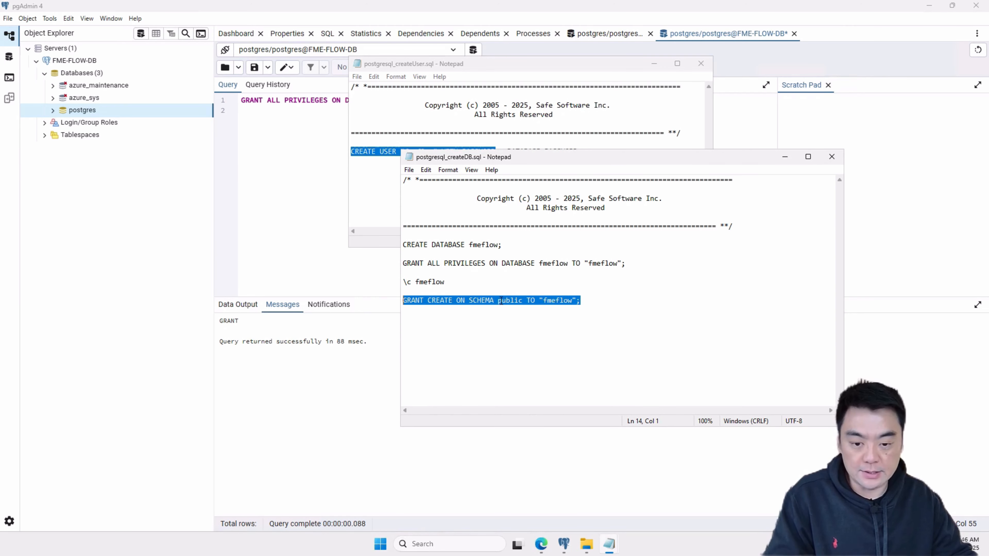
# - Return to pgAdmin, refresh the Databases list of FME-FLOW-DB and start a Query Tool on the fmeflow database
pyautogui.click(281, 184)
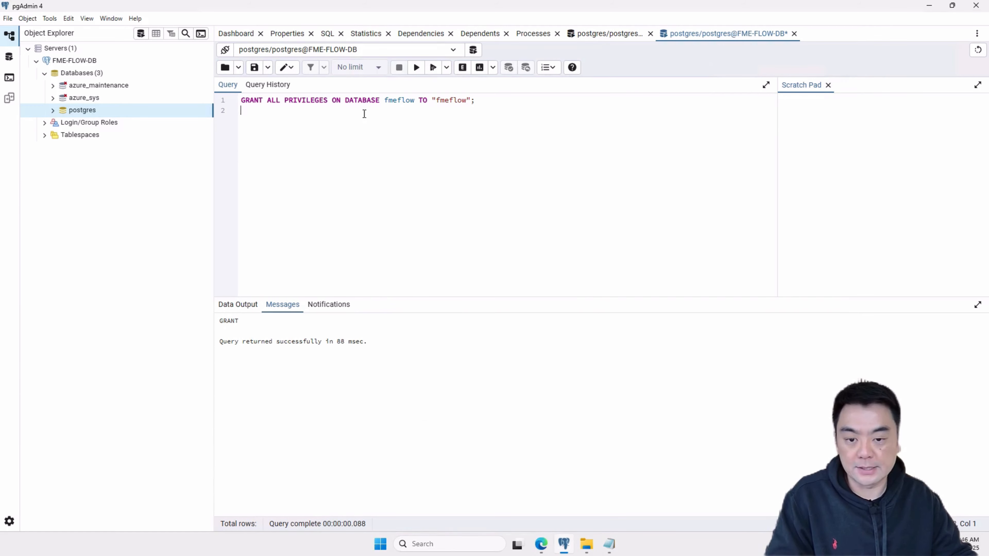
pyautogui.rightClick(79, 74)
pyautogui.click(95, 94)
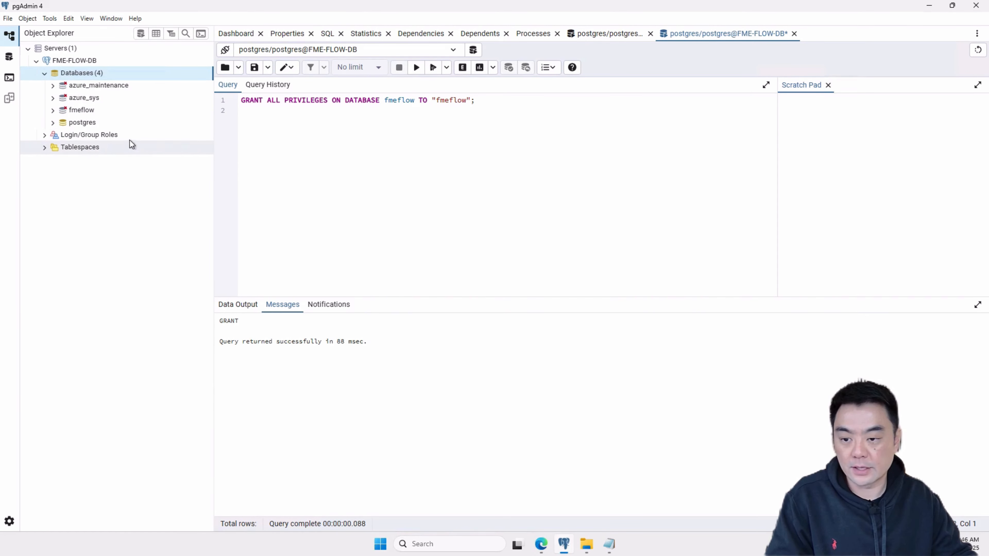
pyautogui.click(78, 114)
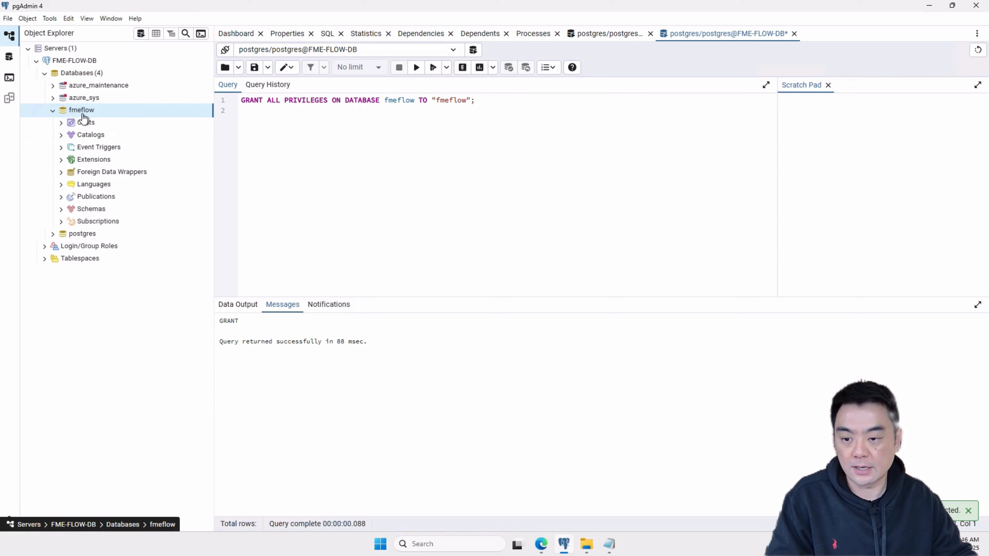
pyautogui.rightClick(79, 117)
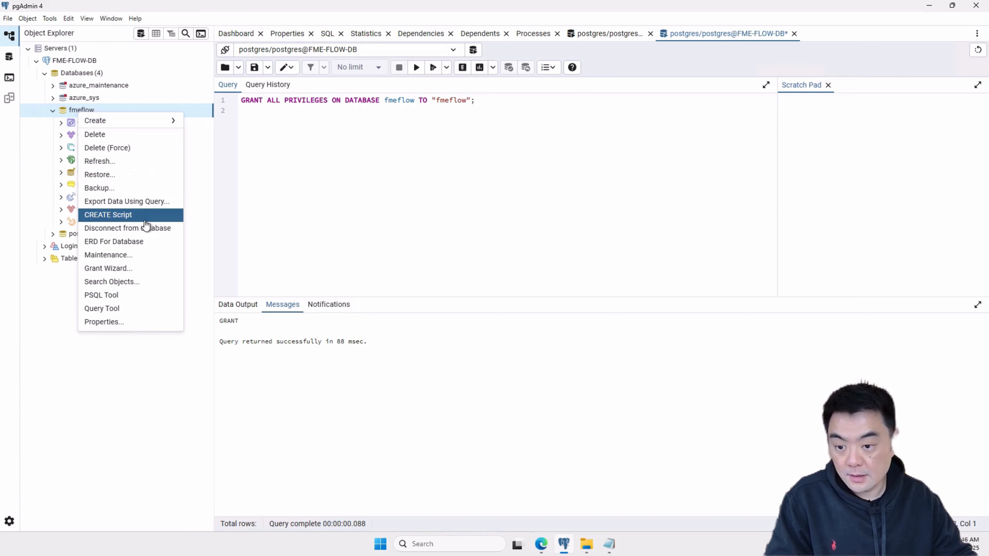
pyautogui.click(116, 310)
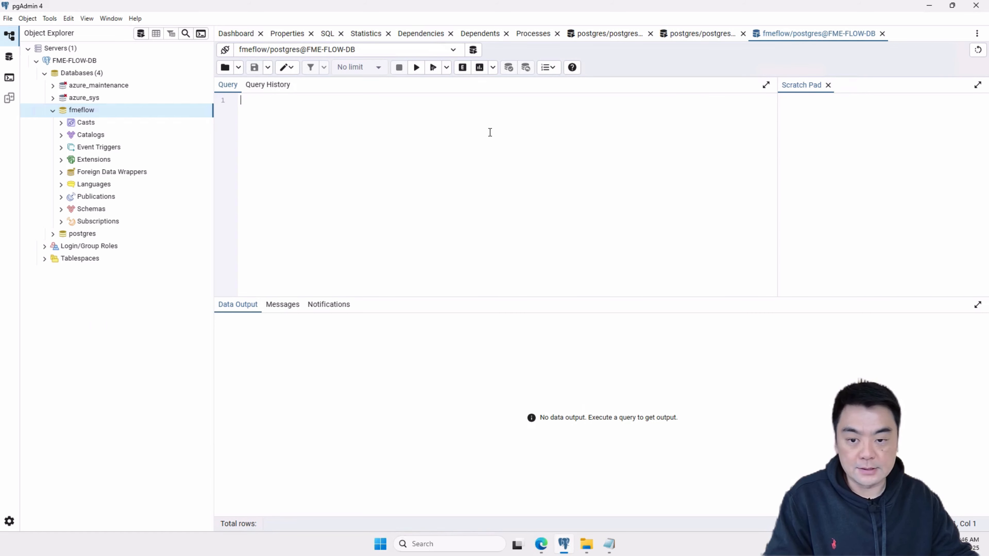
# - Paste GRANT CREATE ON SCHEMA public TO "fmeflow"; into the query on the fmeflow database and execute it
pyautogui.click(452, 53)
pyautogui.click(427, 158)
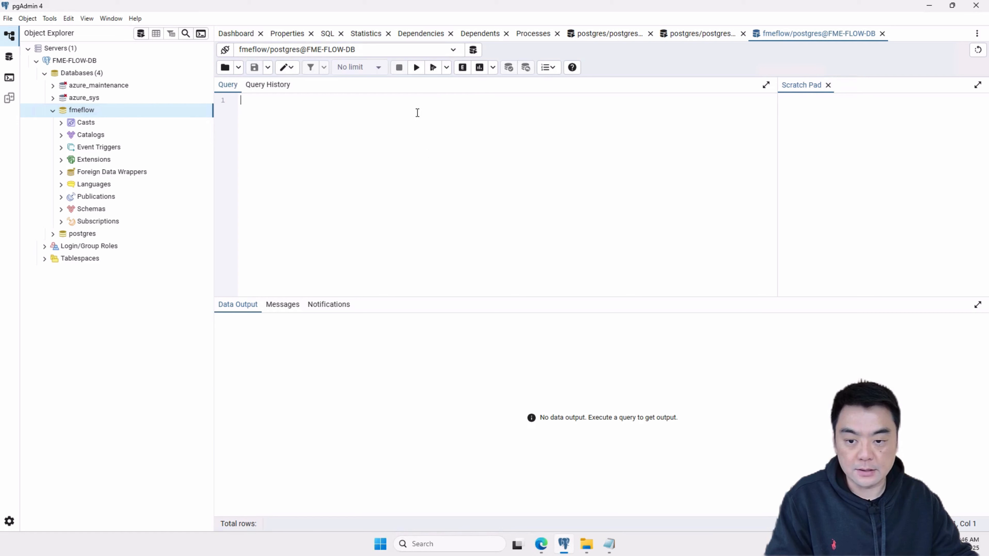
pyautogui.write('GRANT CREATE ON SCHEMA public TO "fmeflow";')
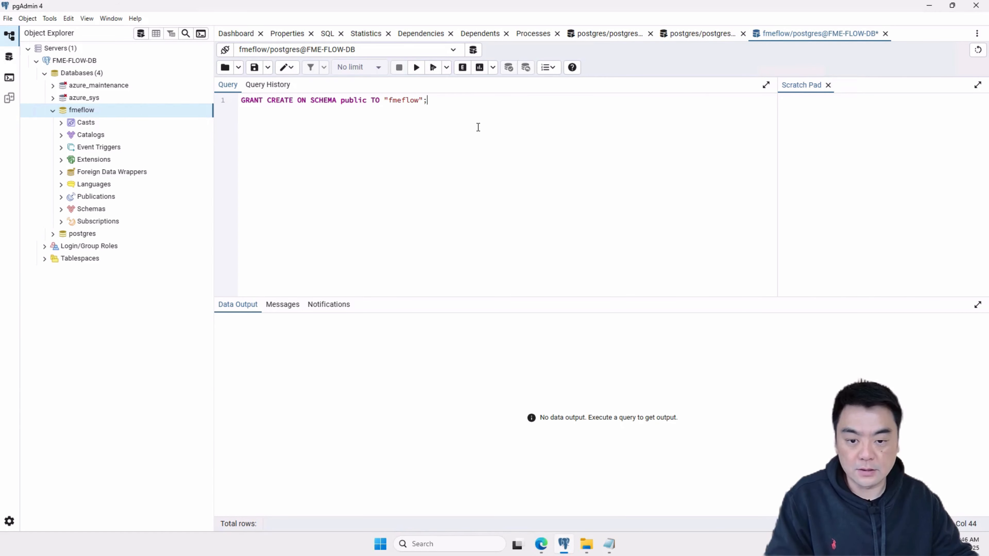
pyautogui.click(416, 67)
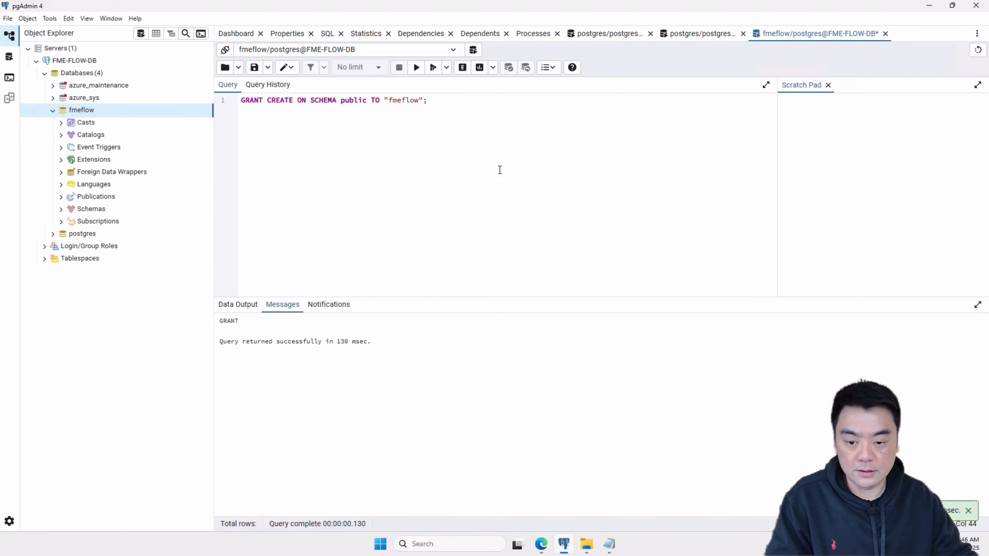
pyautogui.moveTo(364, 342); pyautogui.dragTo(192, 329)
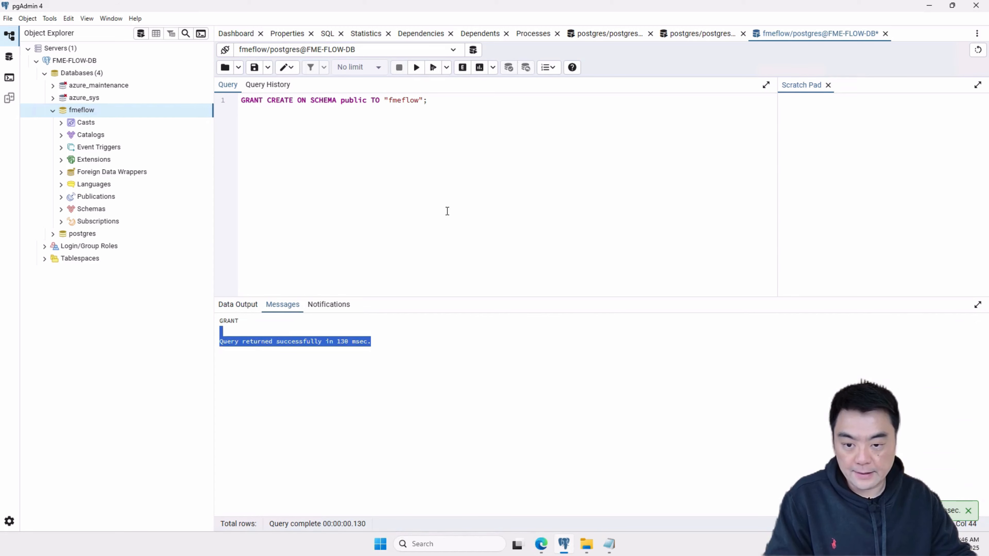
pyautogui.click(434, 185)
# - Select the entire contents of the postgresql_createSchema script in Notepad and return to the fmeflow query in pgAdmin
pyautogui.moveTo(609, 553)
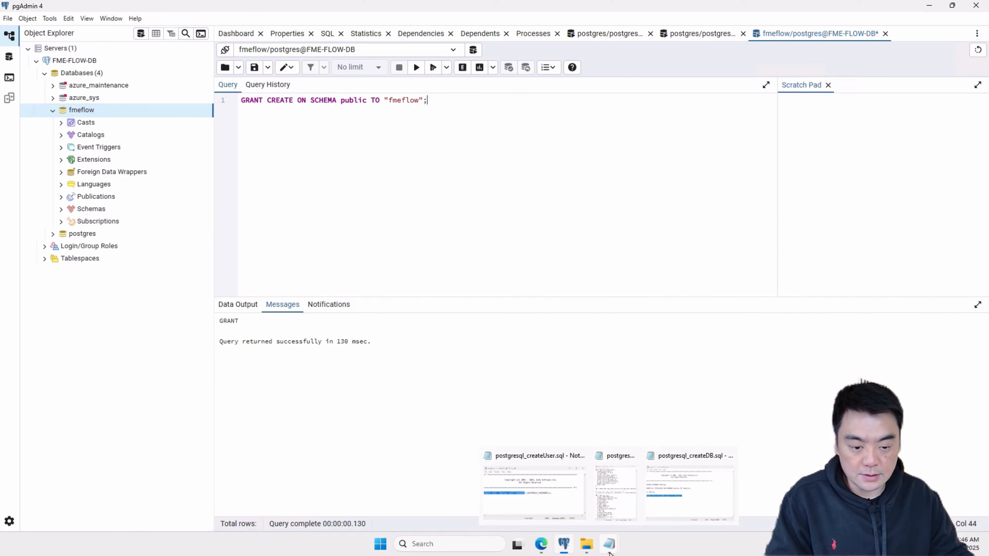
pyautogui.click(616, 503)
pyautogui.scroll(4, 775, 323)
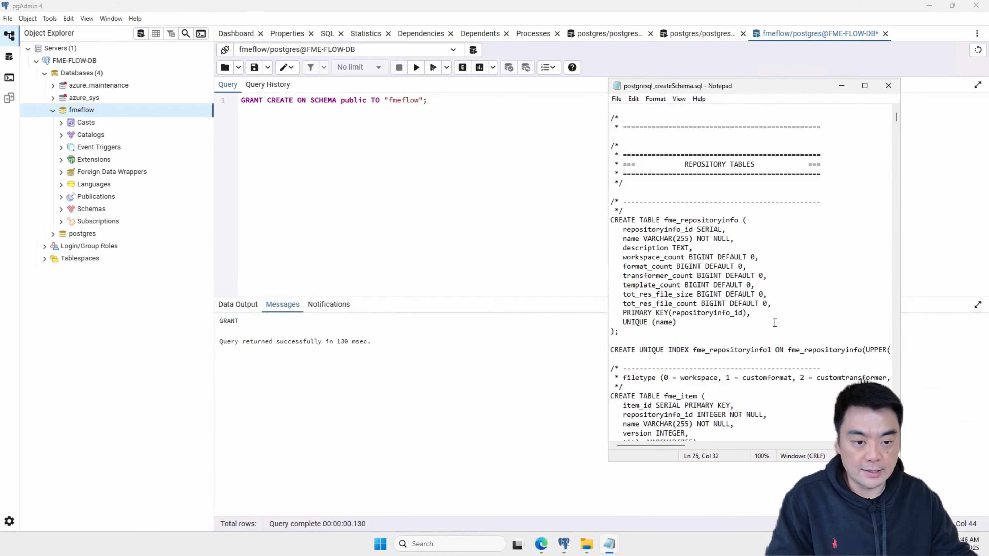
pyautogui.scroll(1, 775, 322)
pyautogui.hotkey('ctrl', 'a')
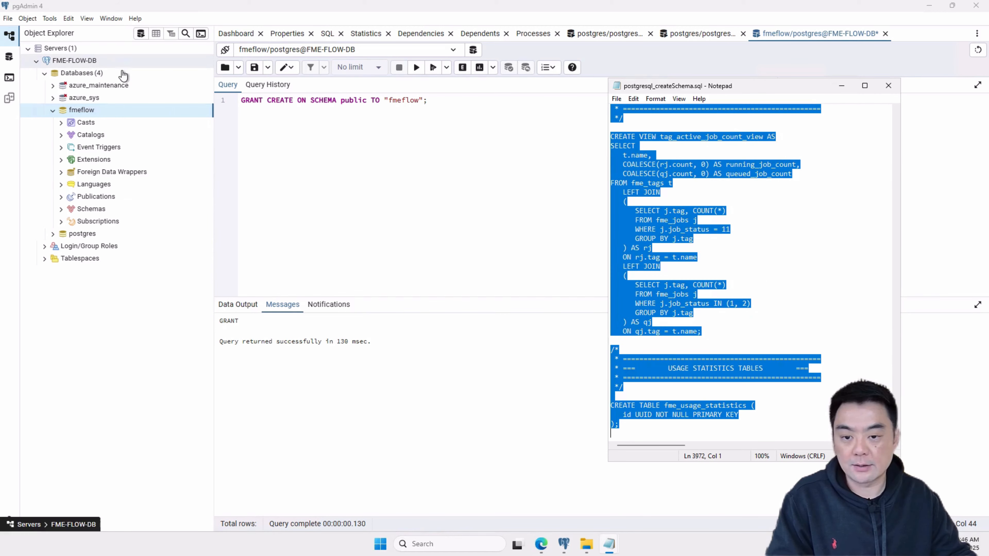
pyautogui.doubleClick(395, 101)
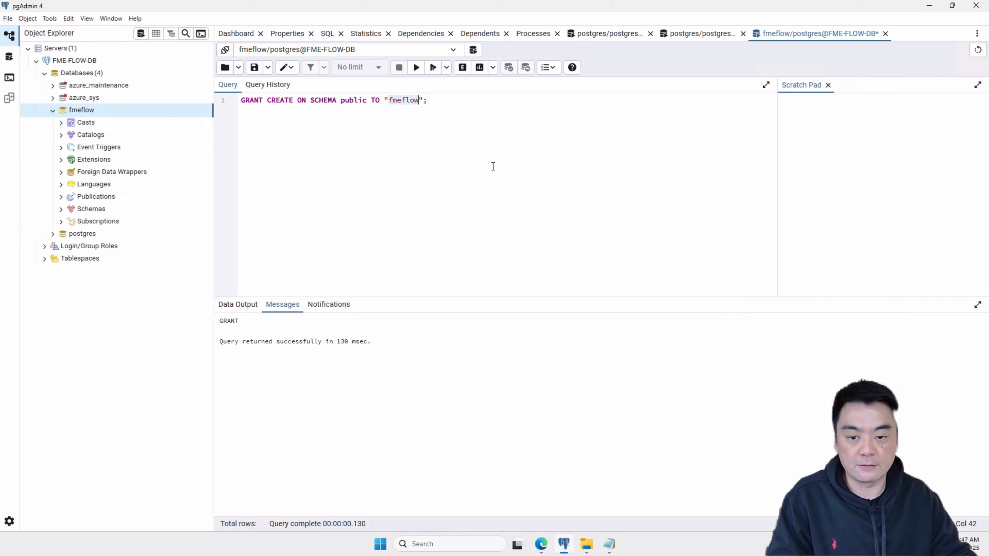
pyautogui.click(491, 166)
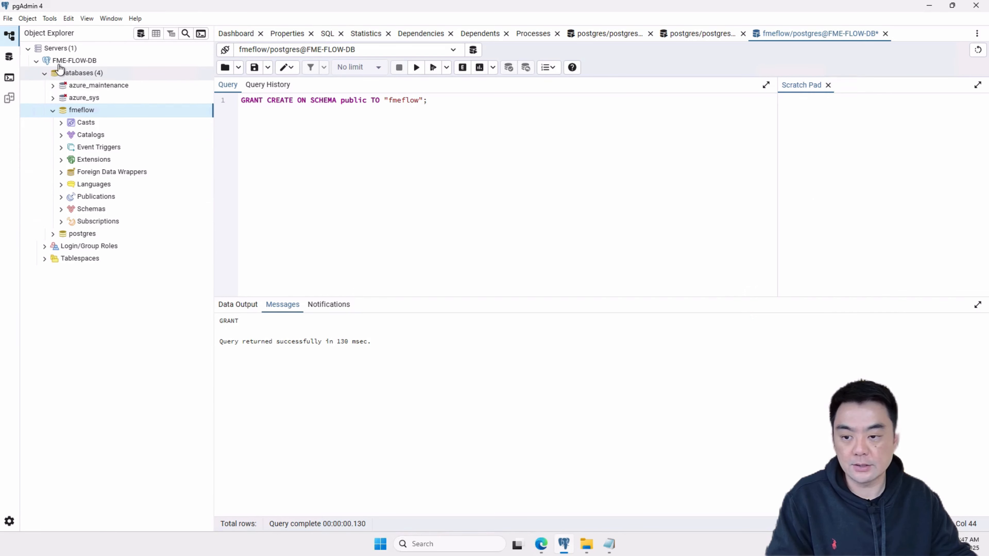
# - Collapse the FME-FLOW-DB server and start registering a new server named fme-flow-db-fmeflow-user in the Servers group
pyautogui.click(44, 73)
pyautogui.click(37, 61)
pyautogui.rightClick(75, 66)
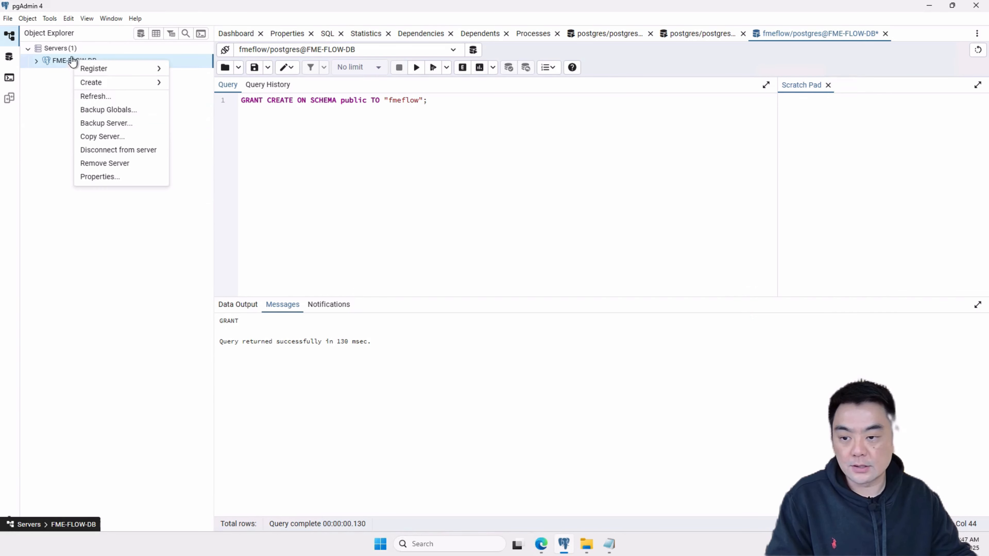
pyautogui.click(64, 48)
pyautogui.rightClick(64, 48)
pyautogui.moveTo(79, 58)
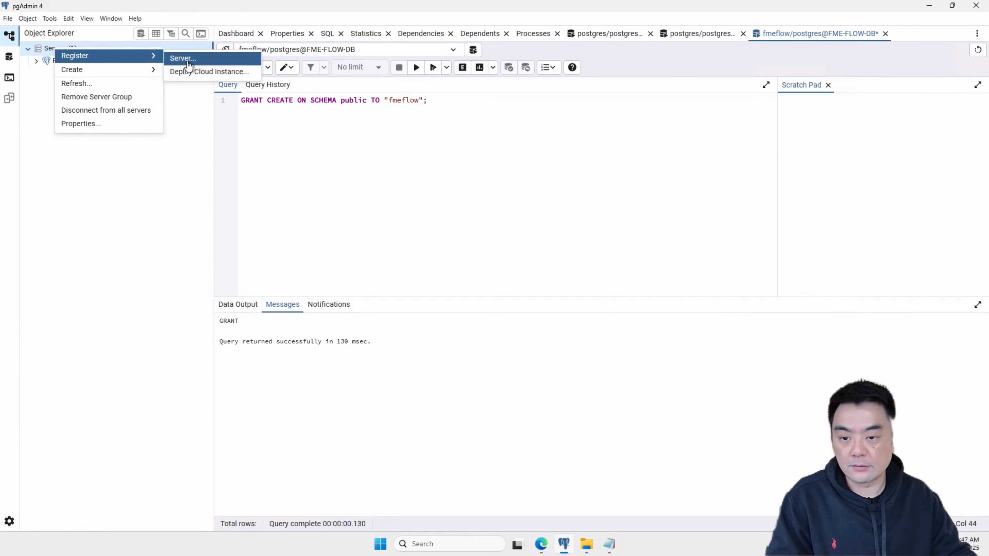
pyautogui.click(182, 58)
pyautogui.write('fm')
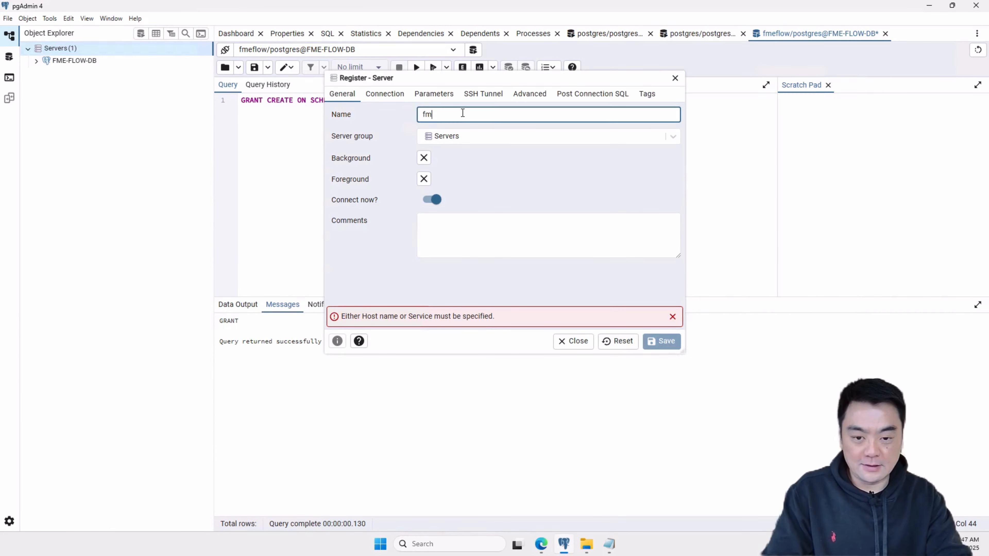
pyautogui.write('e-flow')
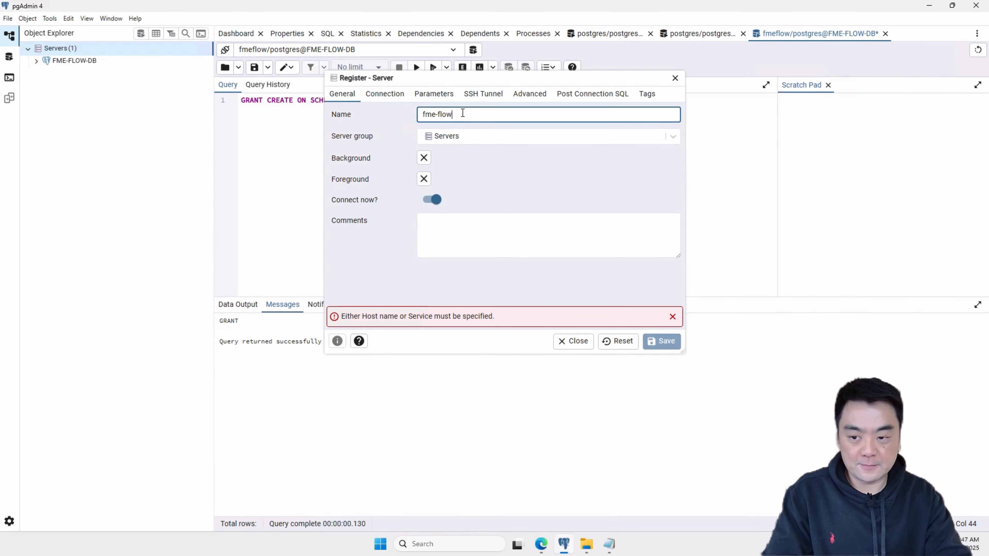
pyautogui.write('-db-fmeflow-user')
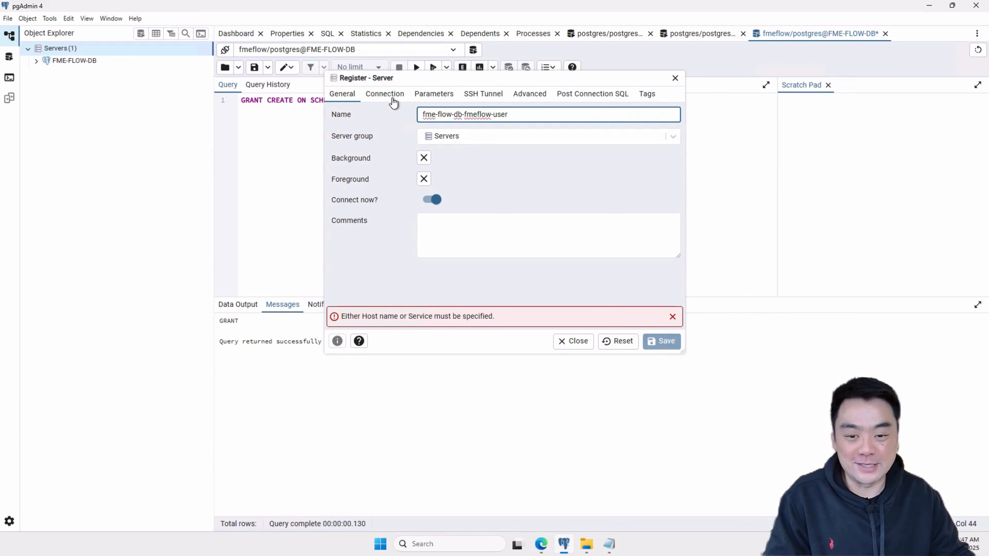
# - Set the new server's host to fme-flow-db.postgres.database.azure.com and its username to fmeflow
pyautogui.click(393, 102)
pyautogui.click(494, 113)
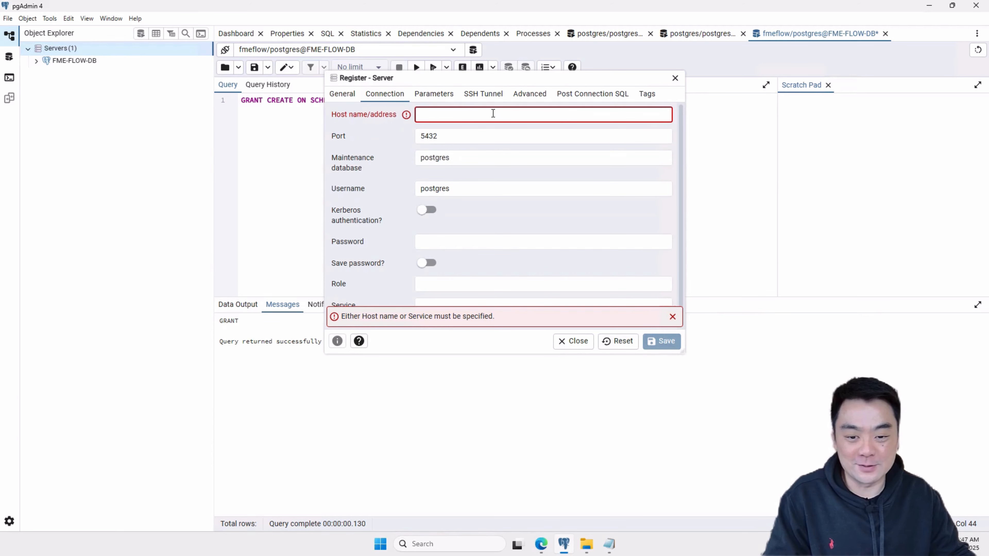
pyautogui.write('fme-flow-db.postgres.database.azure.com')
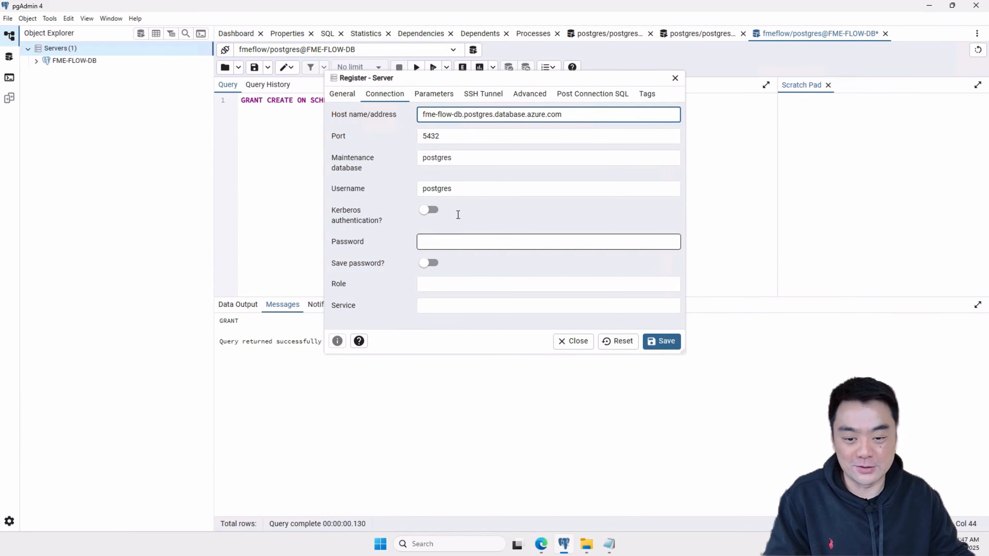
pyautogui.doubleClick(480, 187)
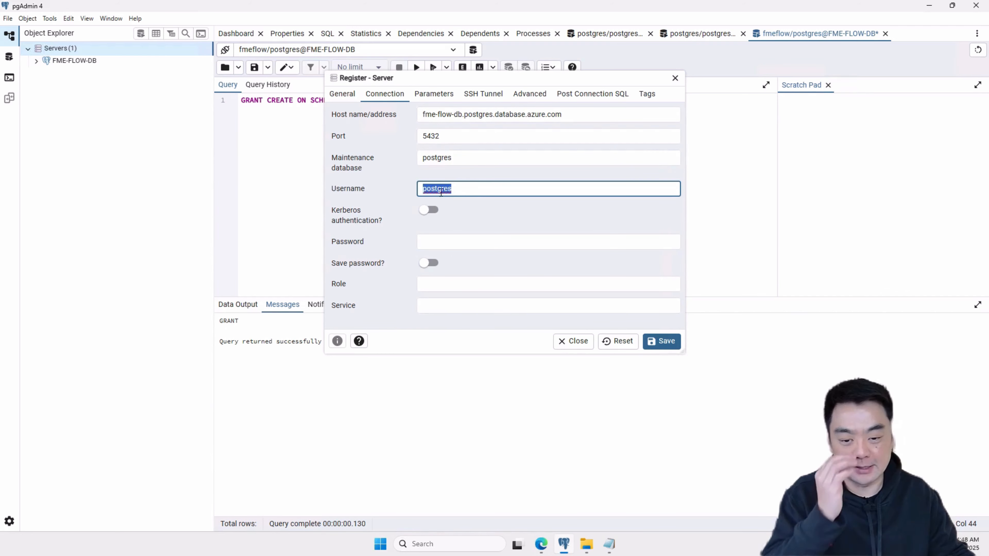
pyautogui.write('fmeflow')
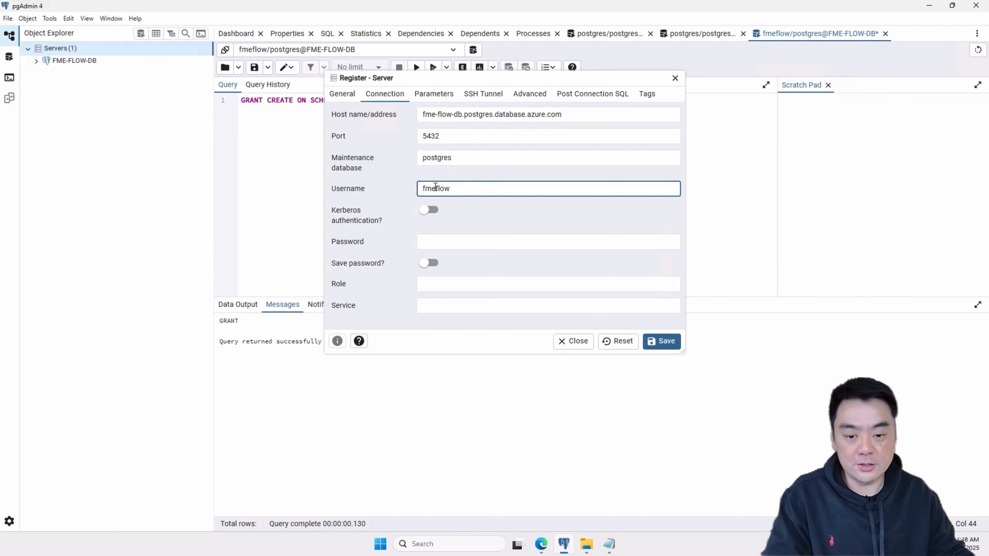
# - Enter the fmeflow user's password, save the server registration and expand the new fme-flow-db-fmeflow-user server
pyautogui.click(457, 242)
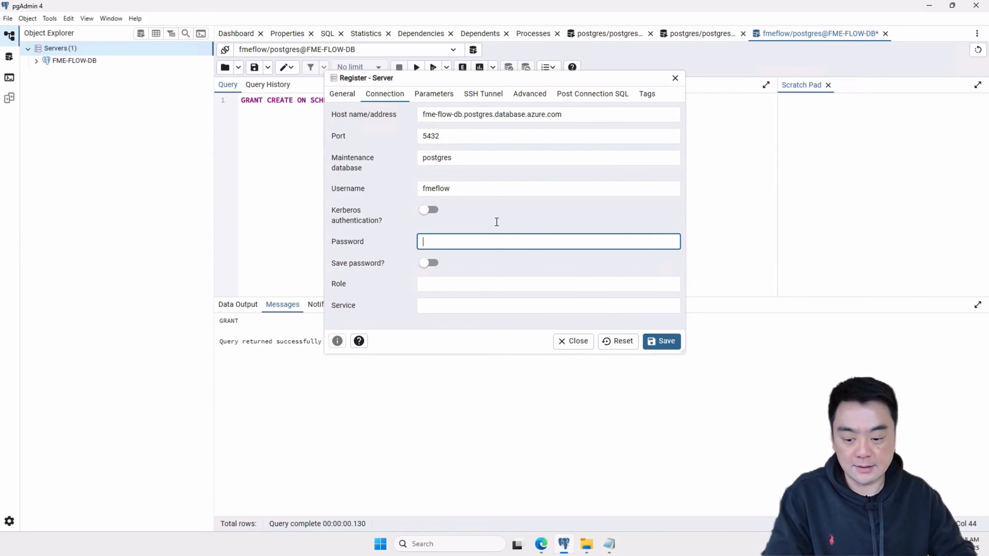
pyautogui.write('•••••••••••')
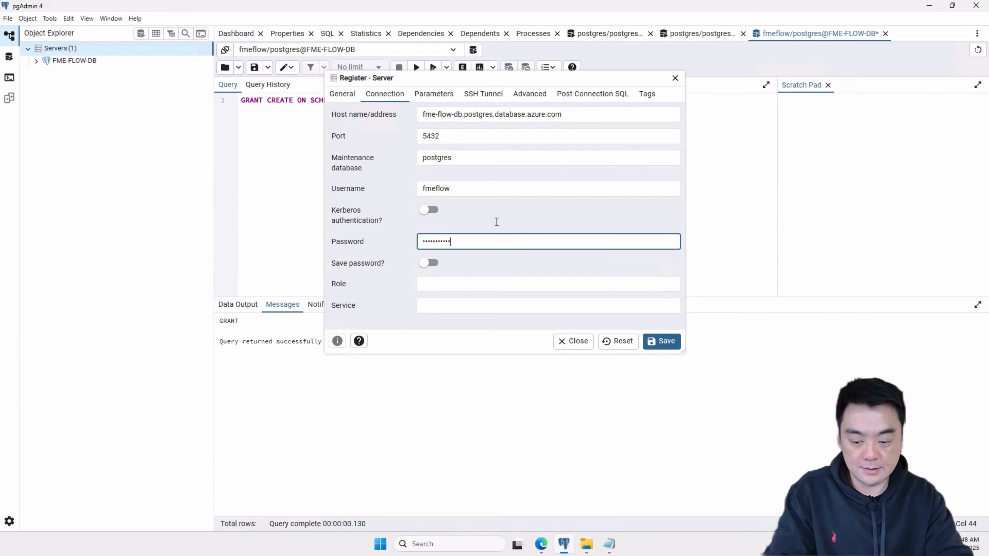
pyautogui.write('•')
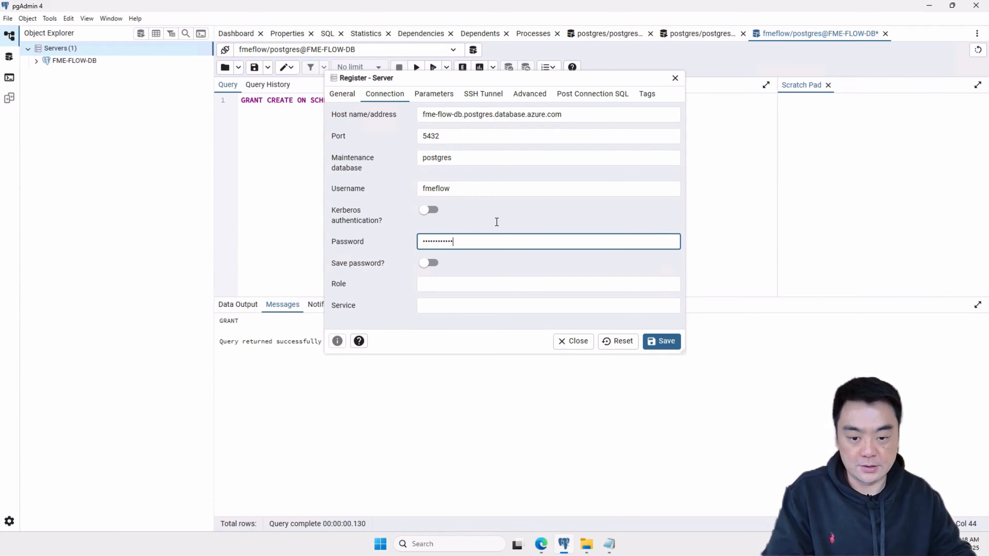
pyautogui.click(666, 343)
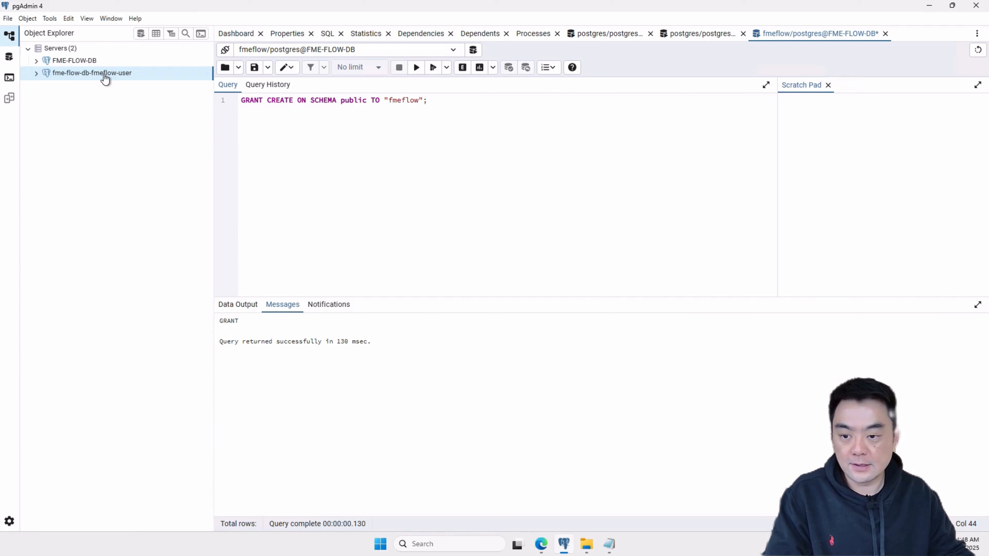
pyautogui.click(36, 74)
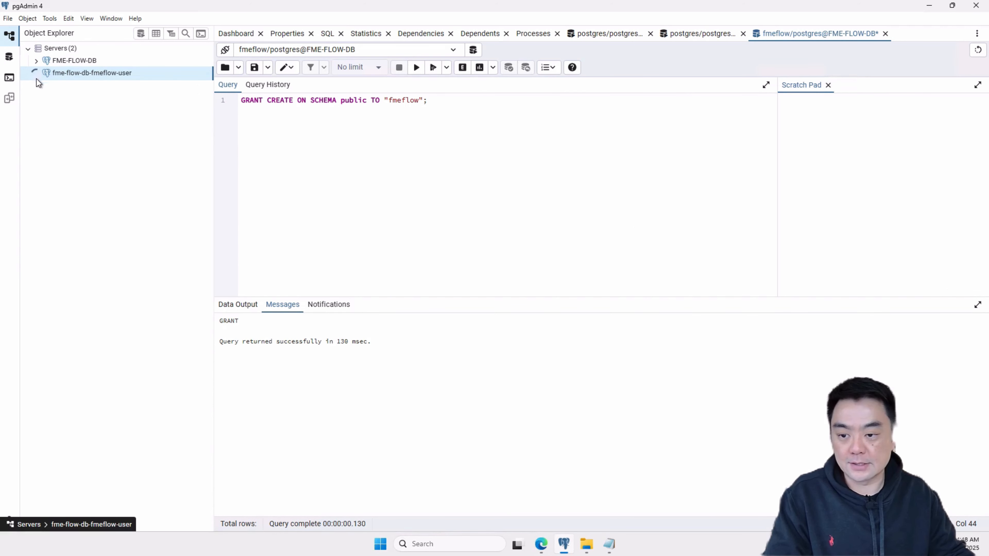
pyautogui.click(36, 73)
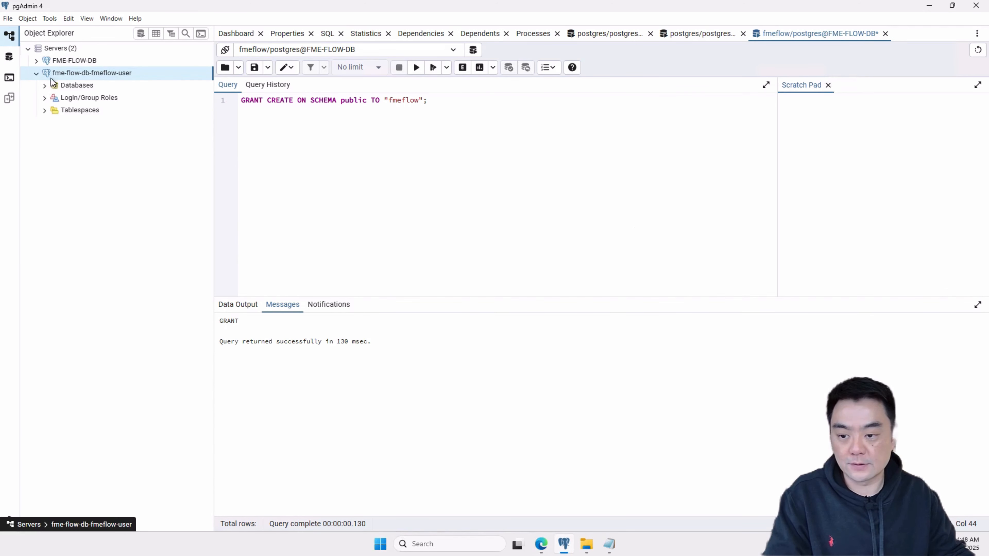
# - Expand the fme-flow-db-fmeflow-user server's databases, connect to the fmeflow database and open a new Query Tool on it
pyautogui.click(36, 74)
pyautogui.click(36, 74)
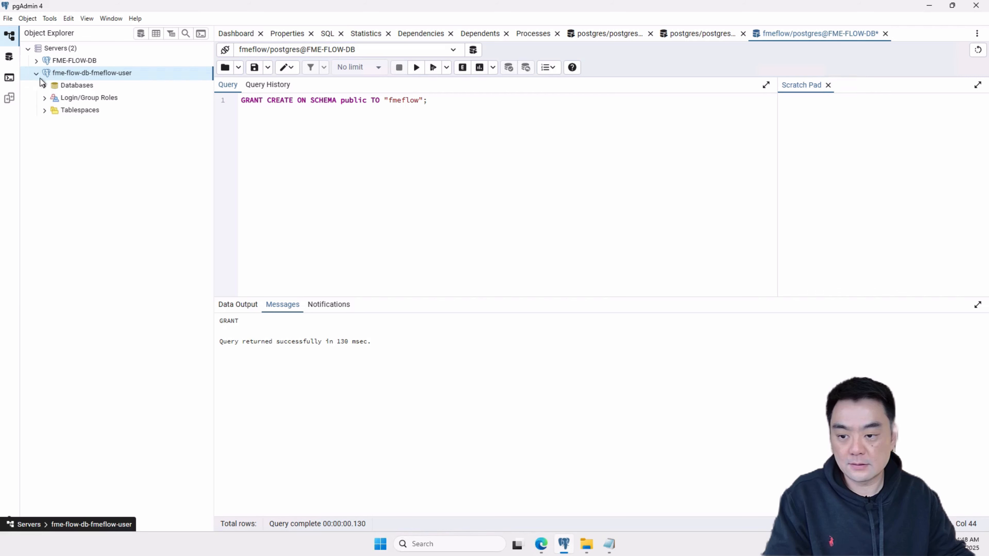
pyautogui.click(45, 87)
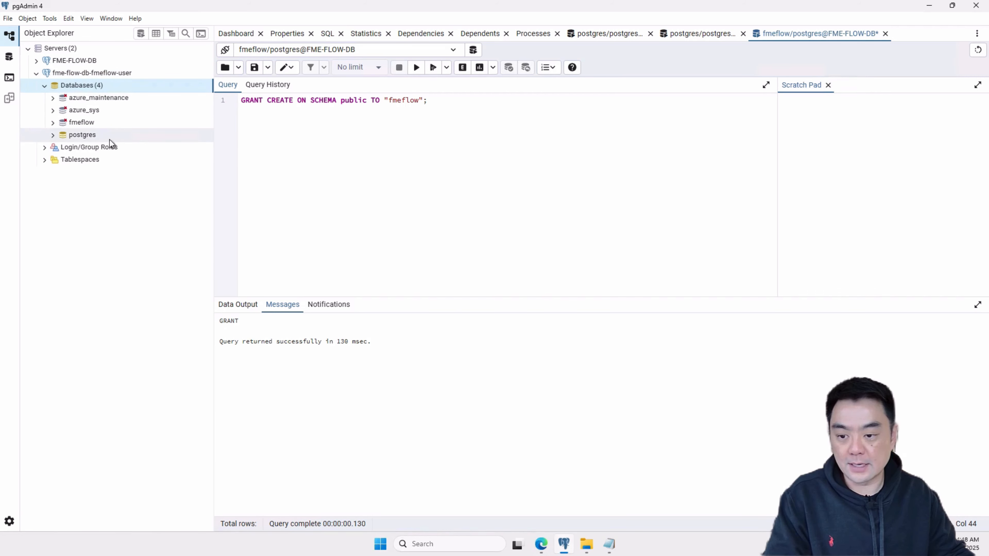
pyautogui.click(84, 123)
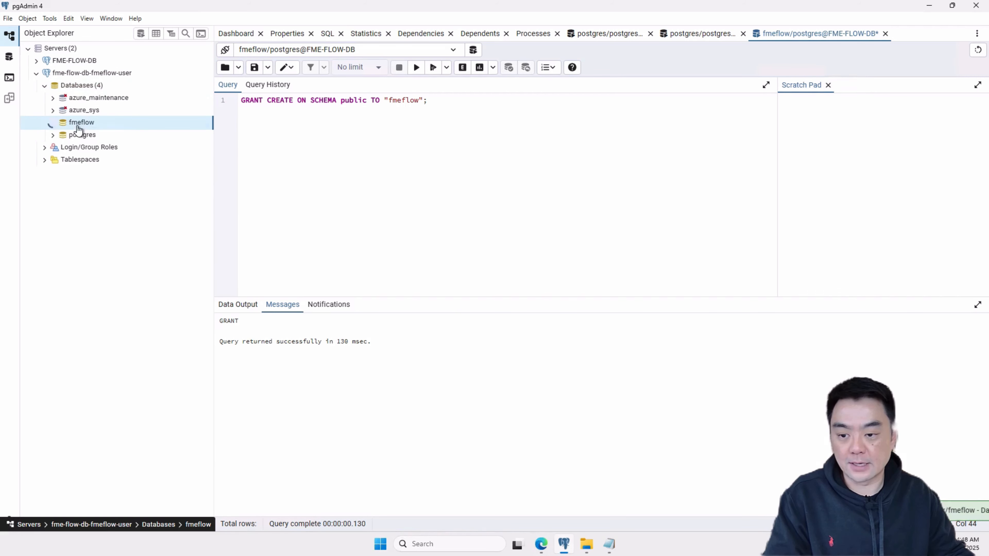
pyautogui.rightClick(88, 125)
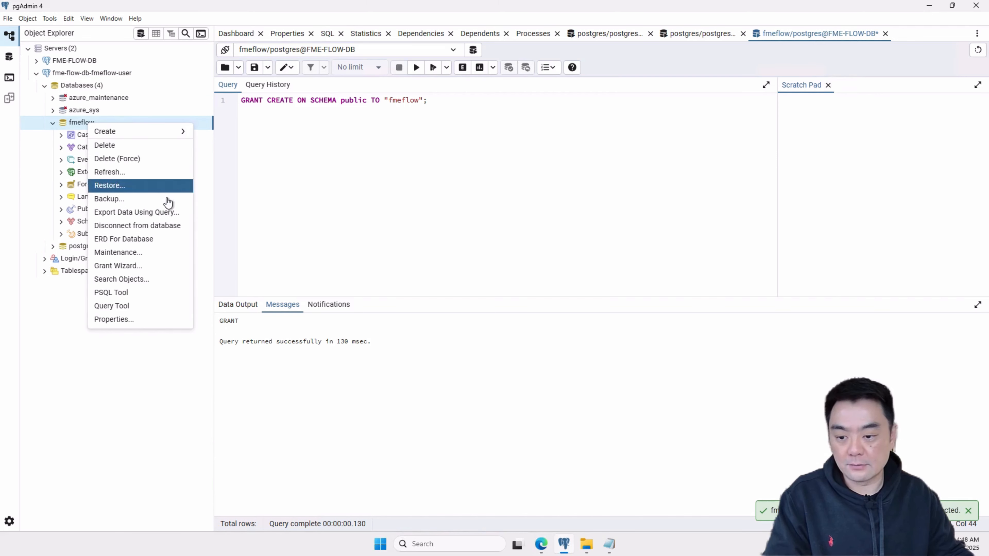
pyautogui.click(144, 297)
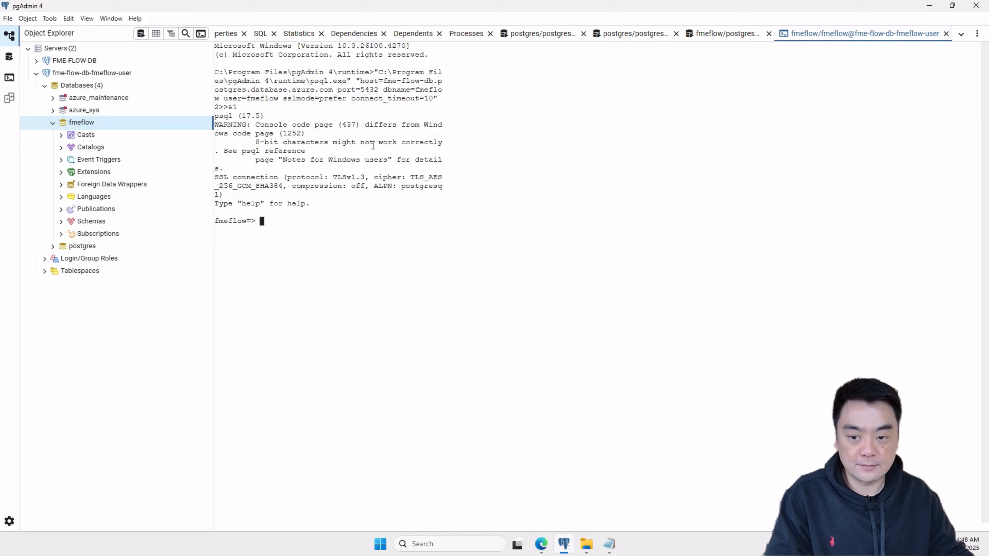
pyautogui.rightClick(93, 123)
pyautogui.click(125, 307)
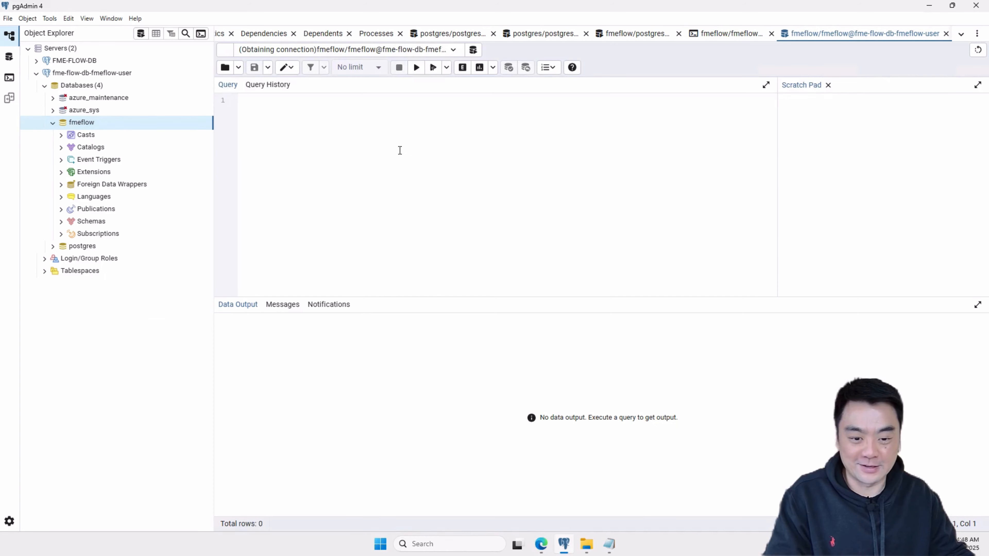
# - Switch to the postgresql_createSchema.sql script in Notepad and copy its entire contents
pyautogui.moveTo(609, 544)
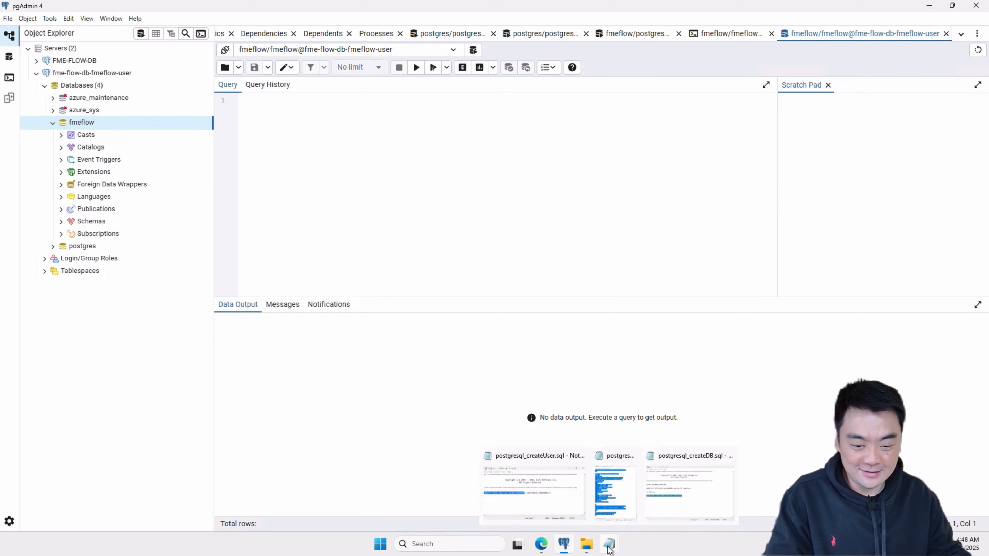
pyautogui.click(684, 490)
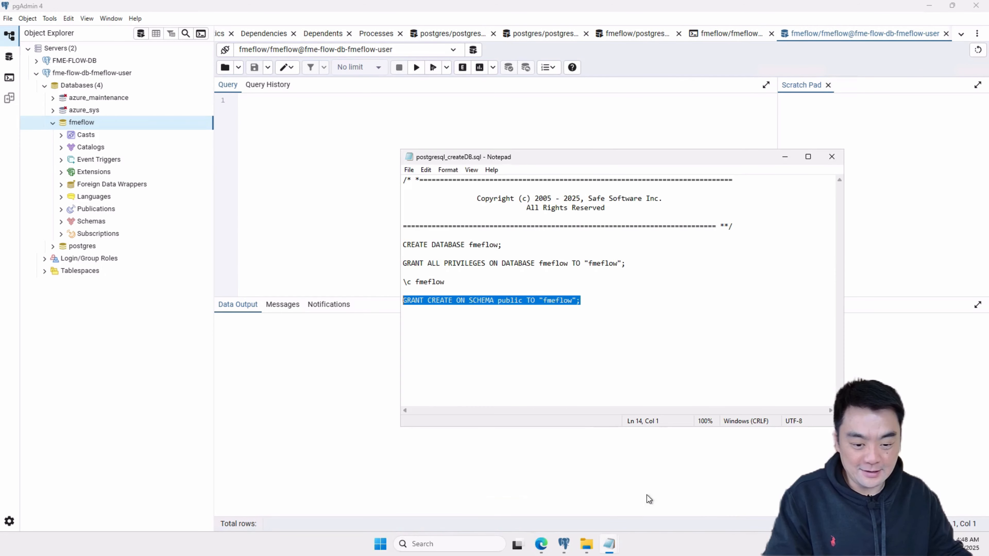
pyautogui.click(612, 524)
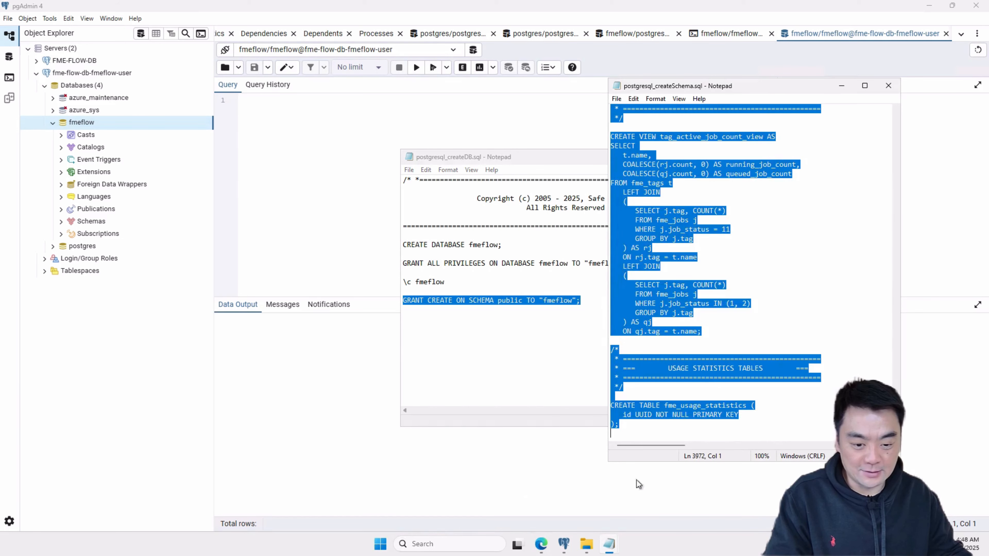
pyautogui.click(790, 161)
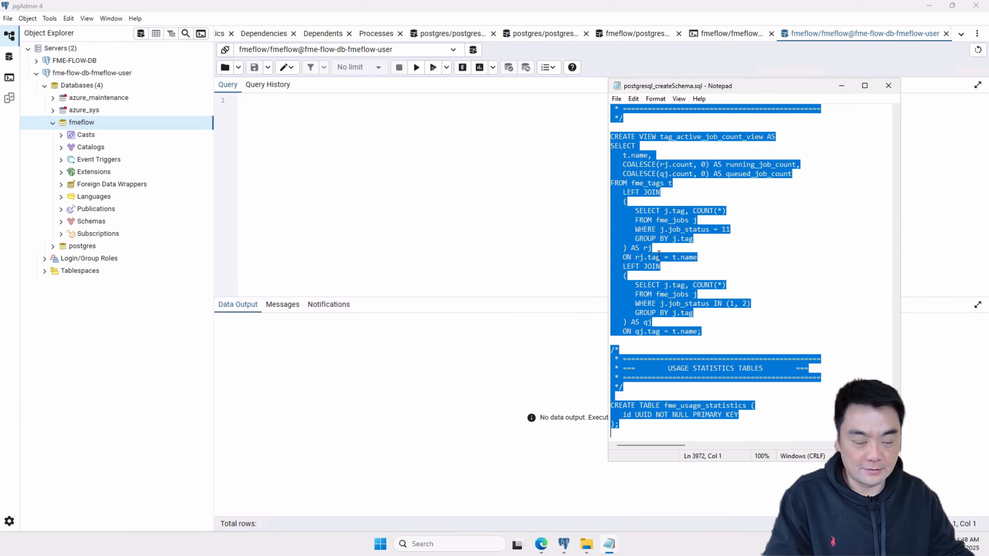
pyautogui.click(756, 261)
pyautogui.scroll(10, 756, 261)
pyautogui.scroll(13, 756, 262)
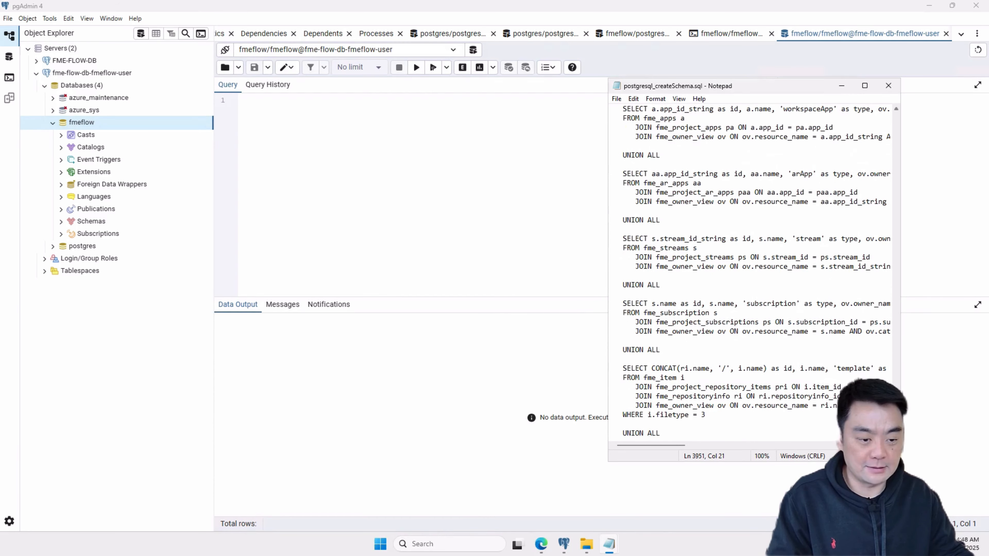
pyautogui.moveTo(895, 427); pyautogui.dragTo(878, 89)
pyautogui.click(854, 232)
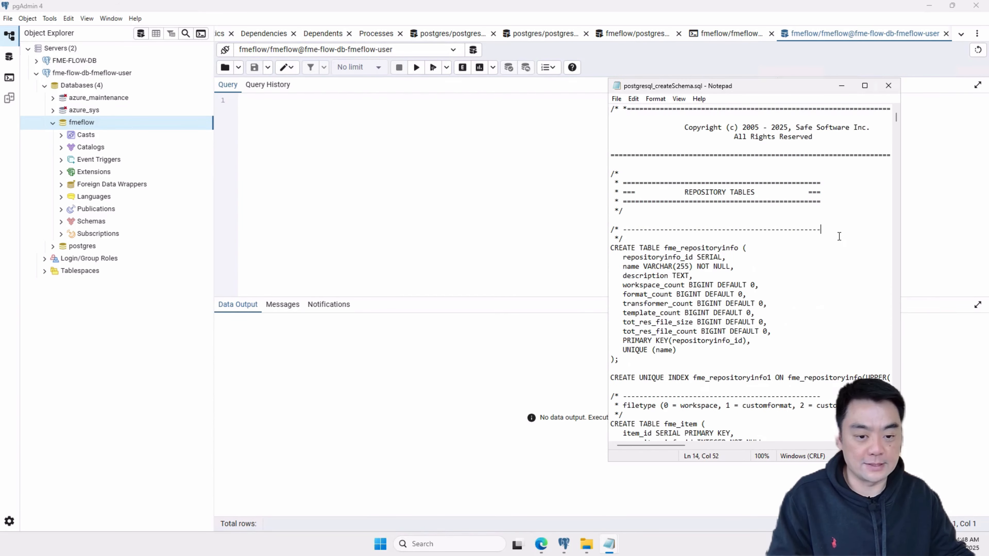
pyautogui.hotkey('ctrl', 'a')
pyautogui.hotkey('ctrl', 'c')
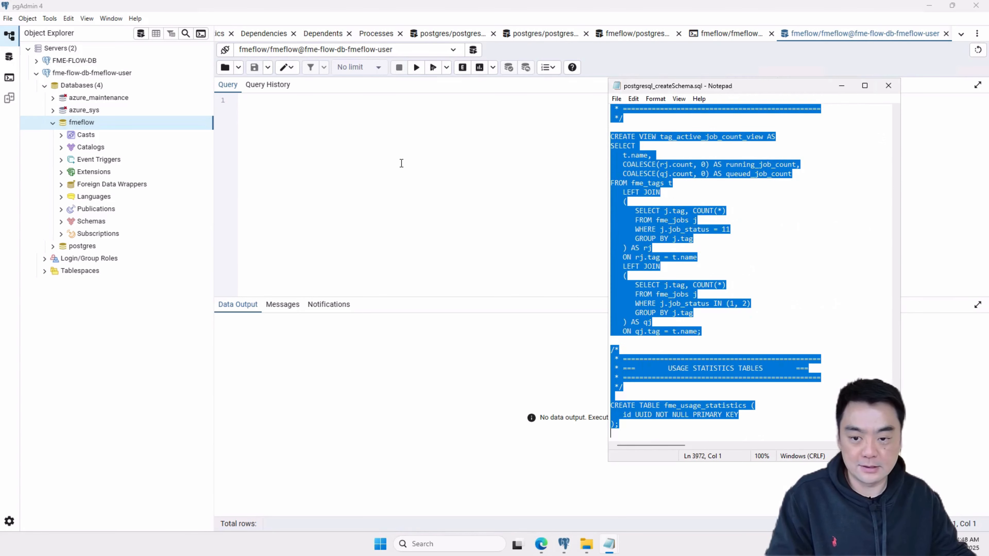
# - Paste the schema script into the new fmeflow query in pgAdmin and execute it
pyautogui.click(400, 161)
pyautogui.hotkey('ctrl', 'v')
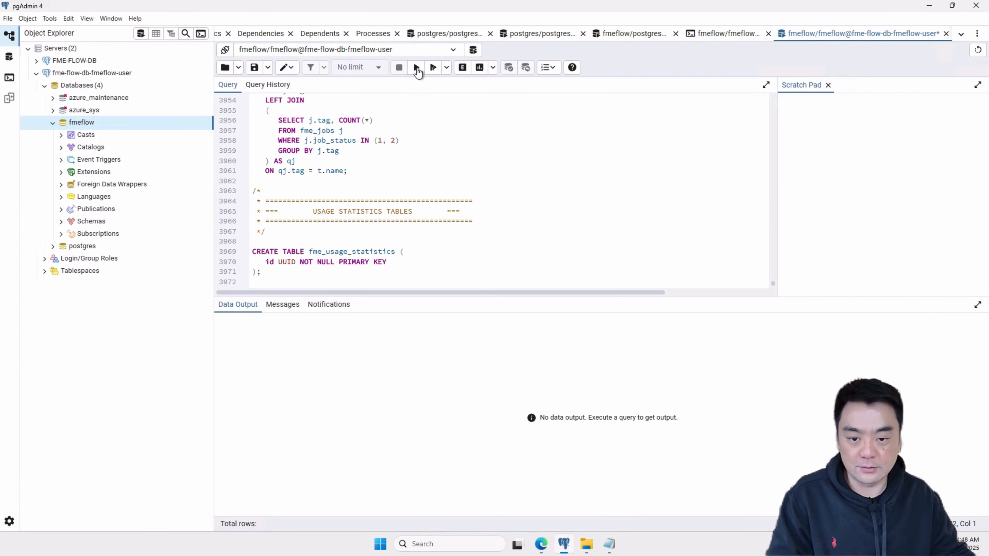
pyautogui.click(416, 68)
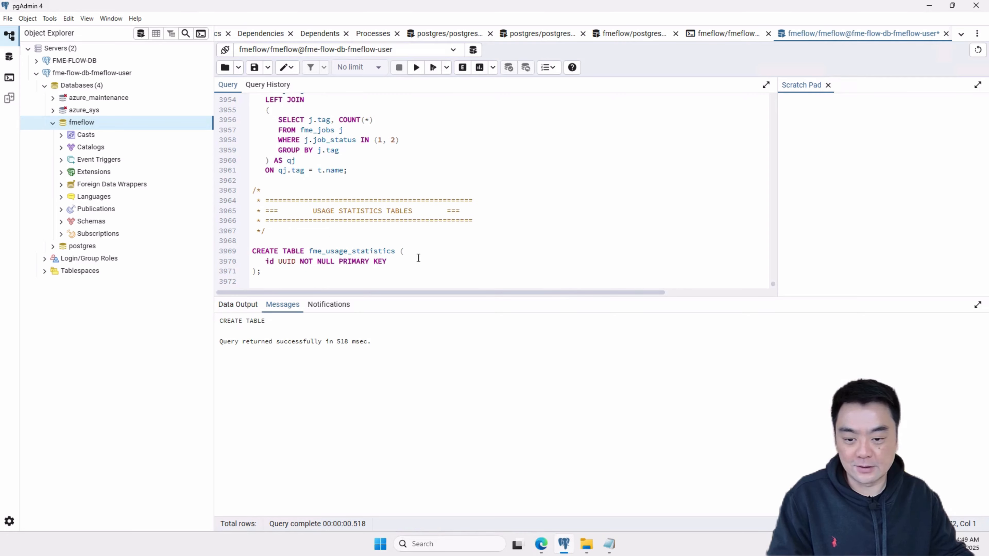
pyautogui.scroll(20, 404, 253)
pyautogui.scroll(17, 415, 243)
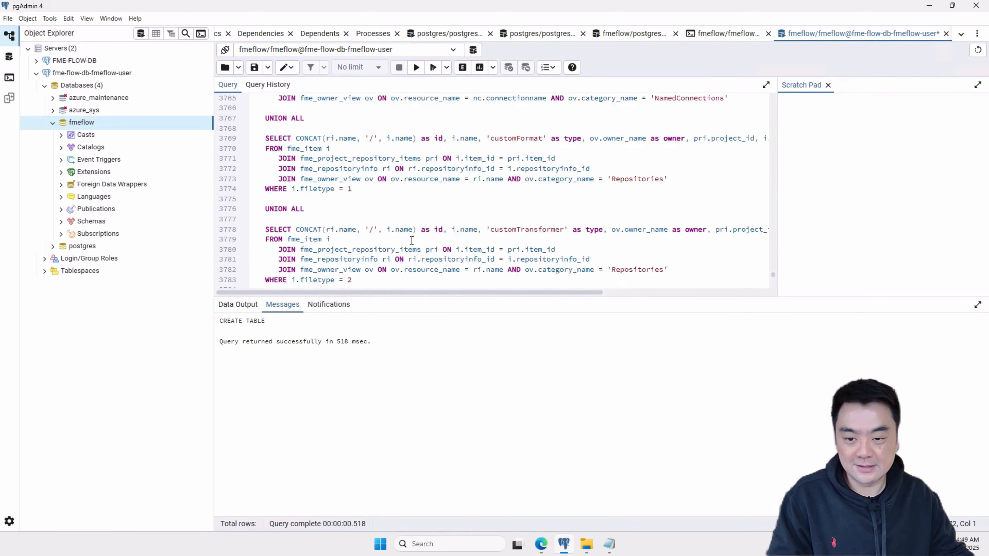
pyautogui.moveTo(775, 277); pyautogui.dragTo(772, 78)
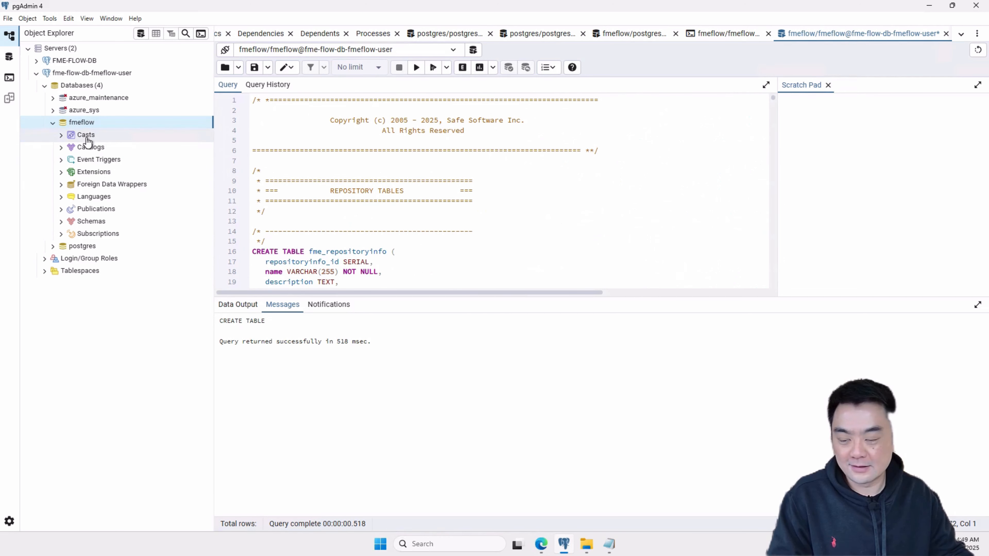
# - Expand the public schema of the fmeflow database and look through its list of tables
pyautogui.click(66, 224)
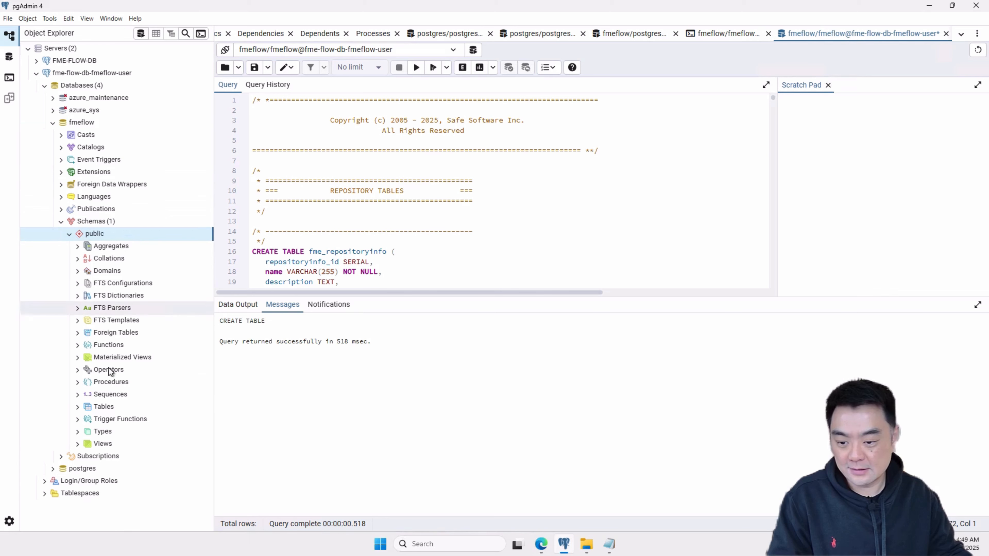
pyautogui.click(79, 407)
pyautogui.scroll(-10, 188, 382)
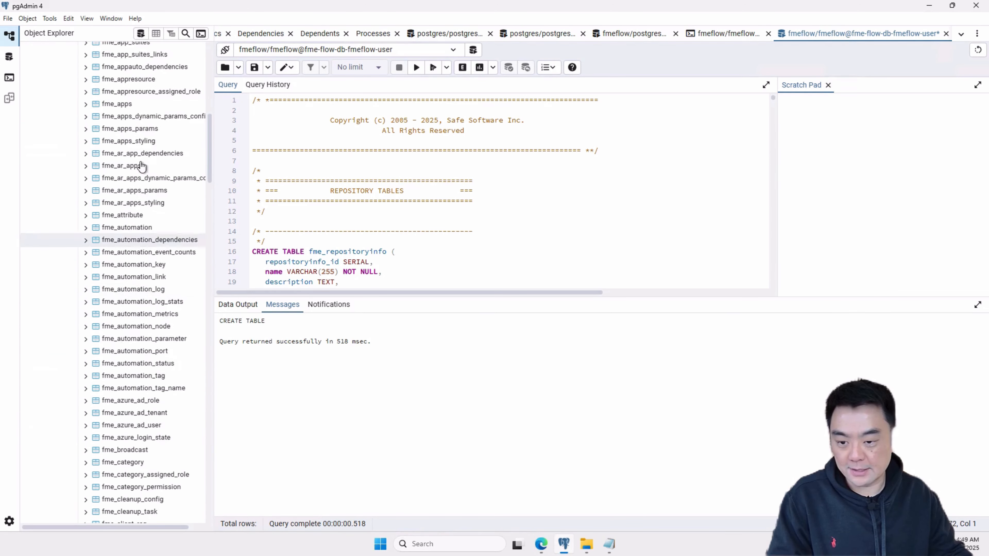
pyautogui.scroll(-12, 141, 166)
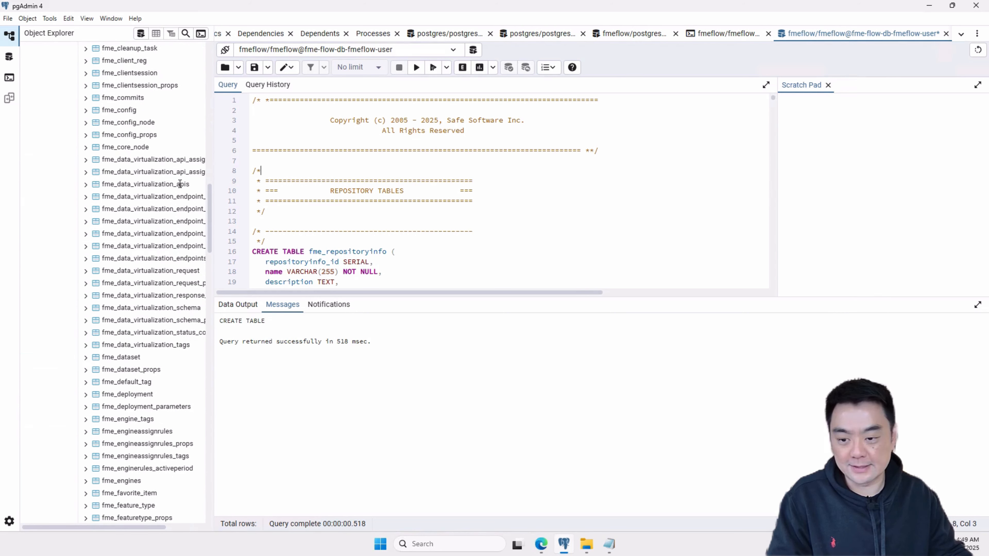
pyautogui.scroll(-20, 172, 187)
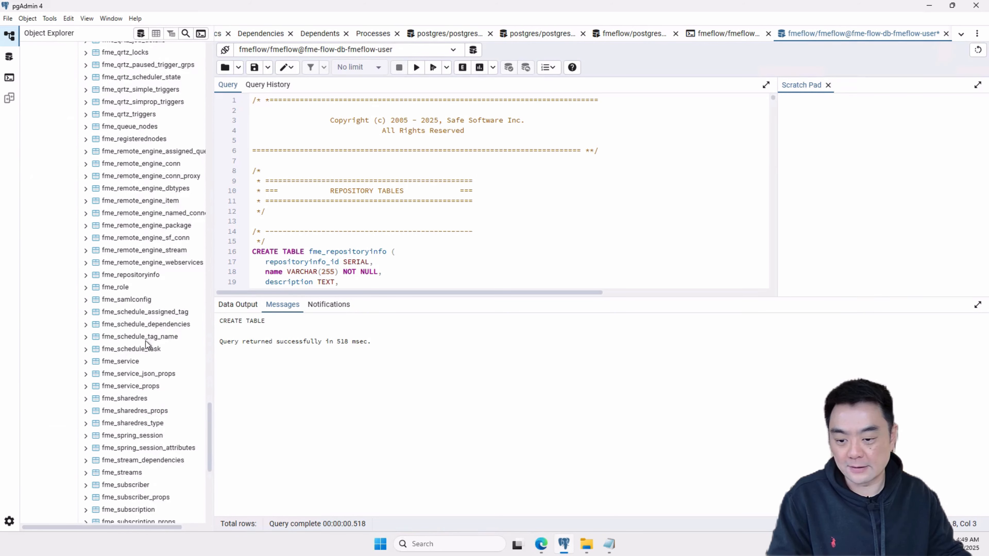
pyautogui.scroll(-10, 147, 343)
pyautogui.scroll(15, 165, 381)
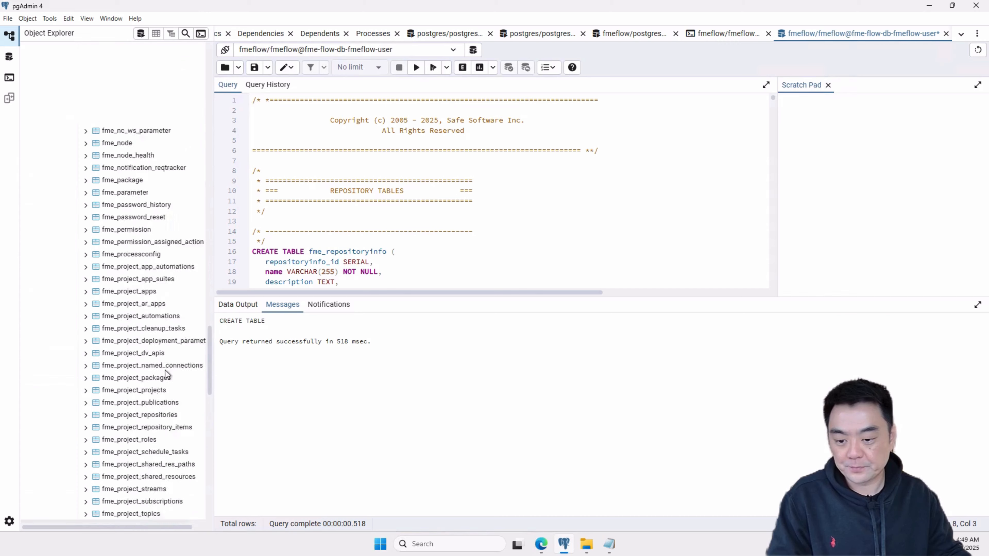
pyautogui.scroll(20, 166, 366)
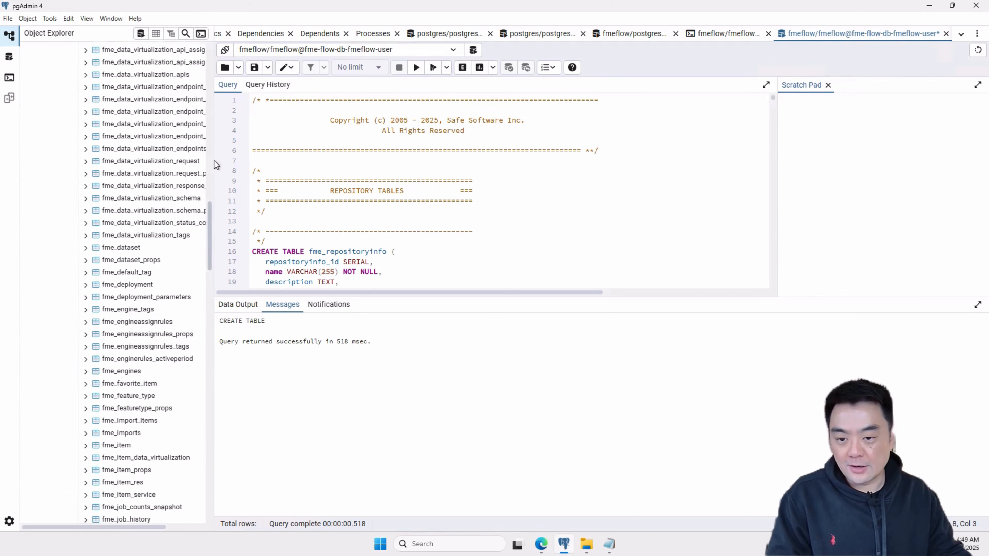
pyautogui.scroll(20, 213, 116)
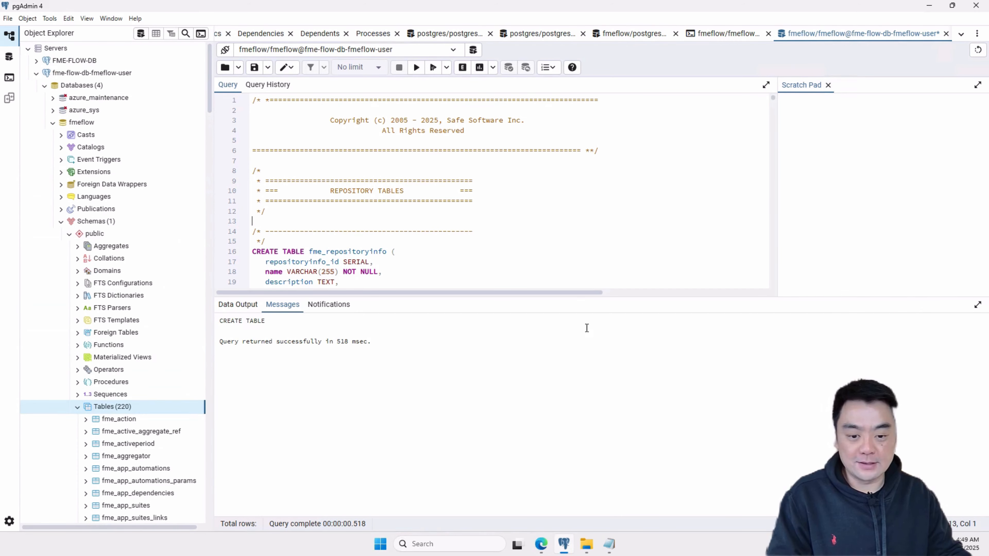
# - Enlarge the query editor pane and collapse the fmeflow database in the object tree
pyautogui.moveTo(632, 297); pyautogui.dragTo(637, 370)
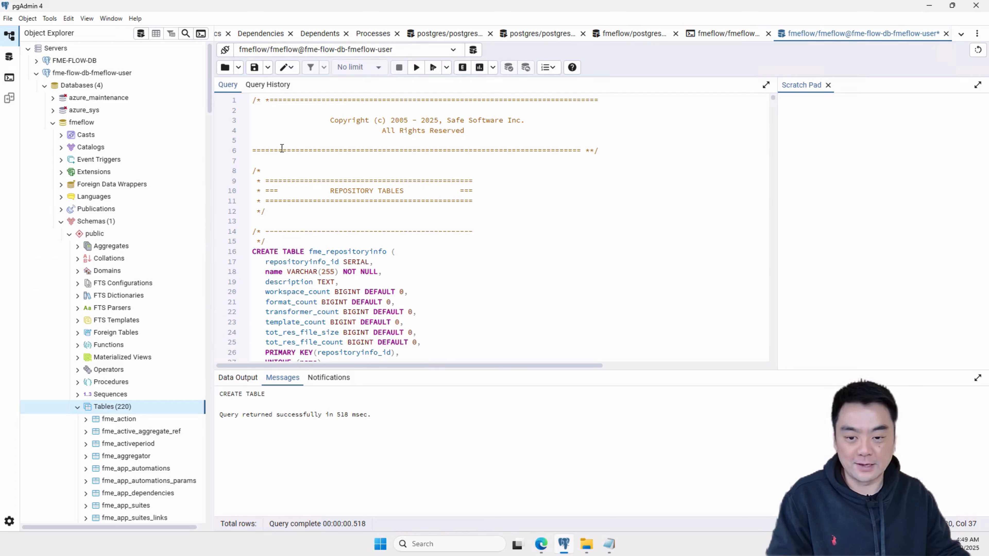
pyautogui.click(80, 123)
pyautogui.click(52, 123)
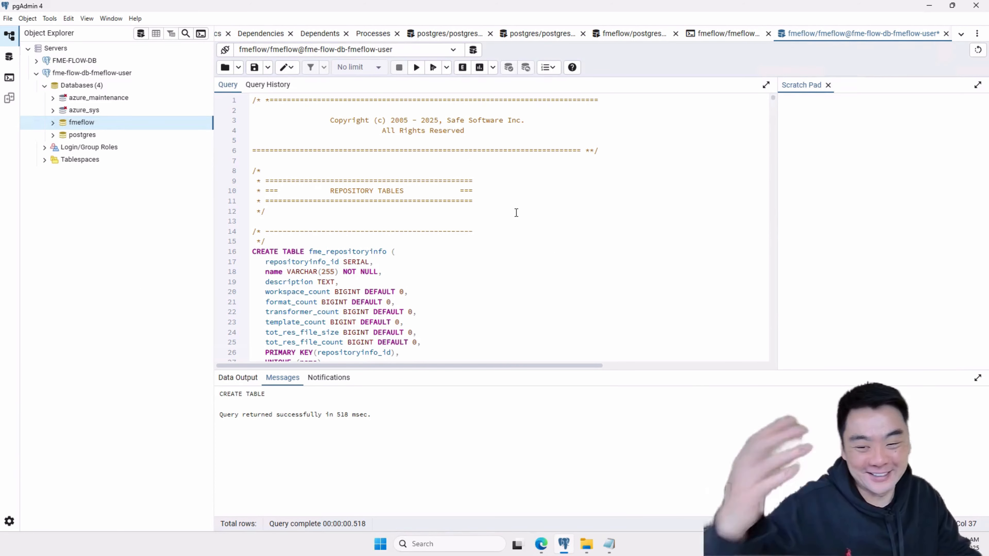
pyautogui.click(493, 230)
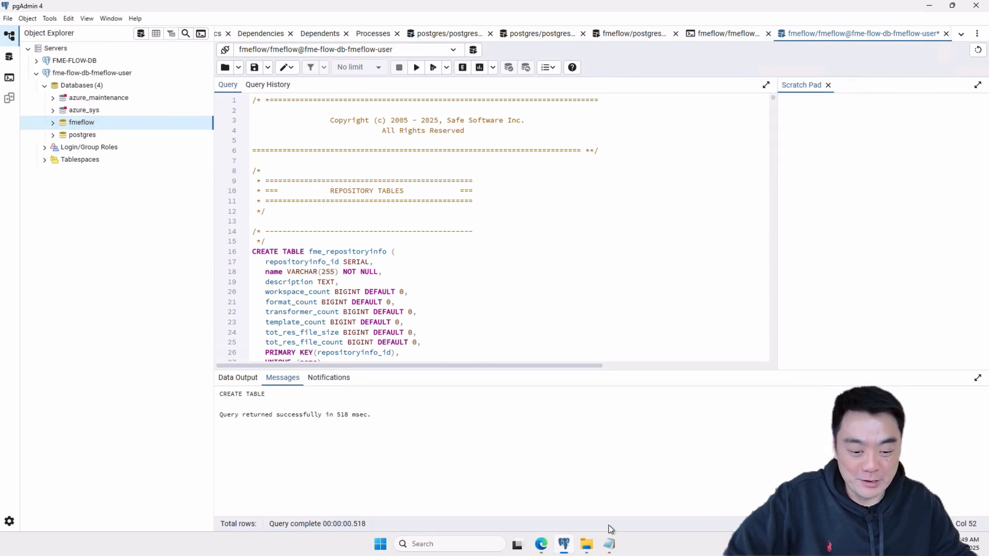
# - Bring up the postgresql_createUser.sql and postgresql_createDB.sql scripts in Notepad and highlight the CREATE USER statement for review
pyautogui.click(616, 542)
pyautogui.click(551, 498)
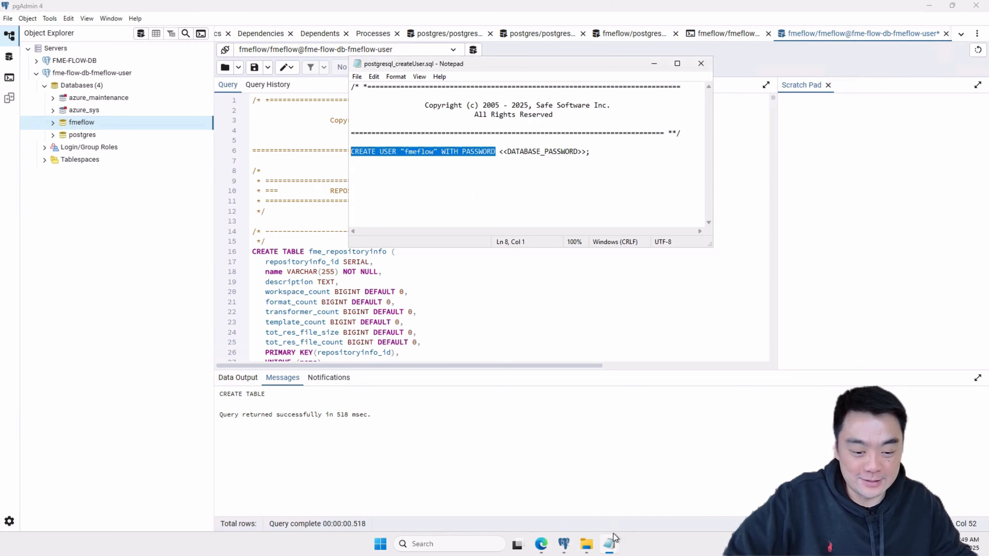
pyautogui.moveTo(610, 543)
pyautogui.click(678, 490)
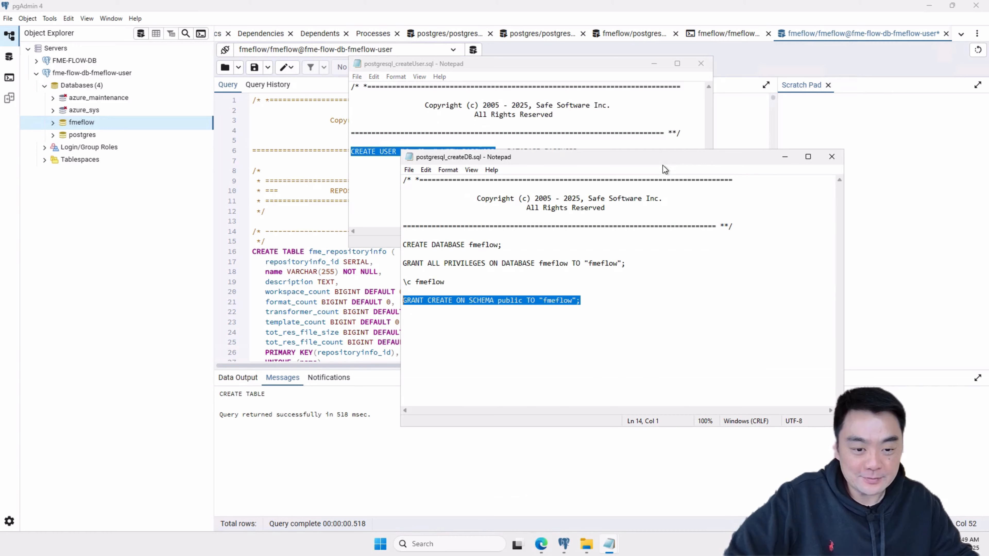
pyautogui.moveTo(664, 170); pyautogui.dragTo(617, 199)
pyautogui.click(564, 158)
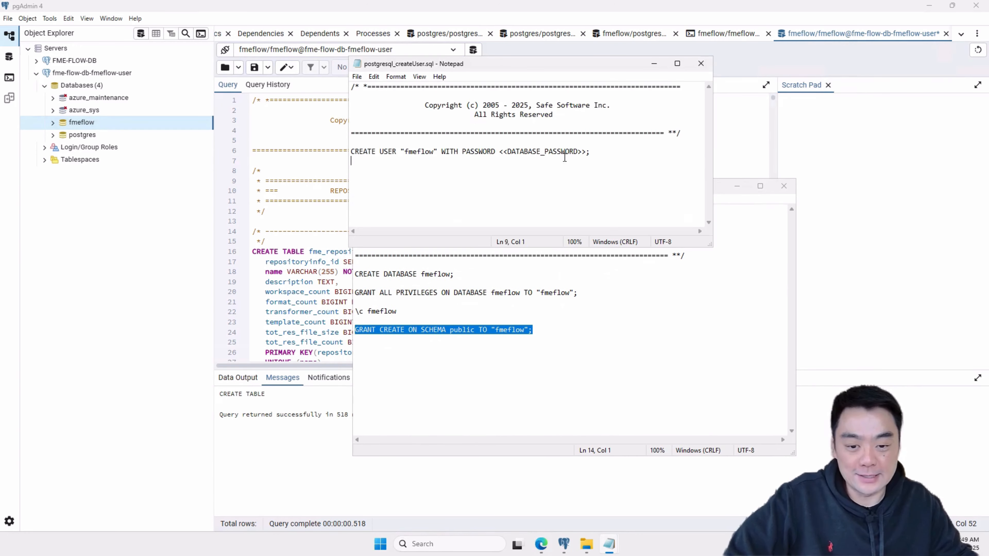
pyautogui.moveTo(515, 148); pyautogui.dragTo(333, 129)
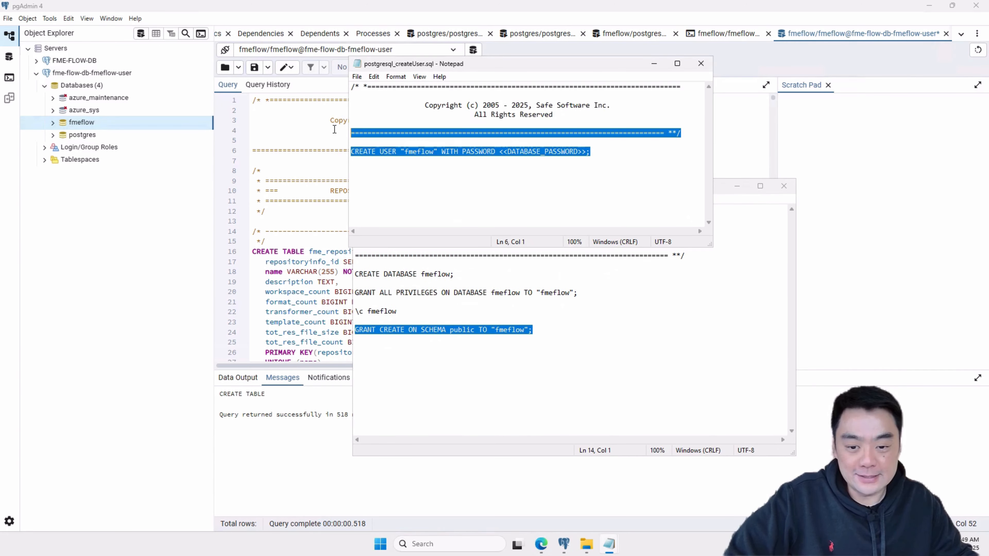
# - Review the CREATE DATABASE, \c fmeflow and GRANT statements in postgresql_createDB.sql by highlighting them
pyautogui.click(592, 360)
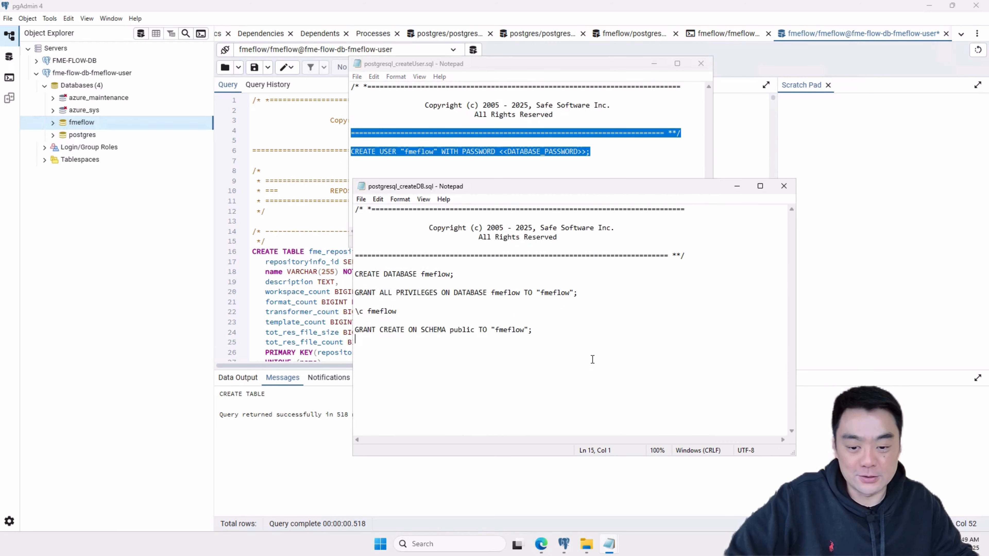
pyautogui.moveTo(486, 337); pyautogui.dragTo(342, 237)
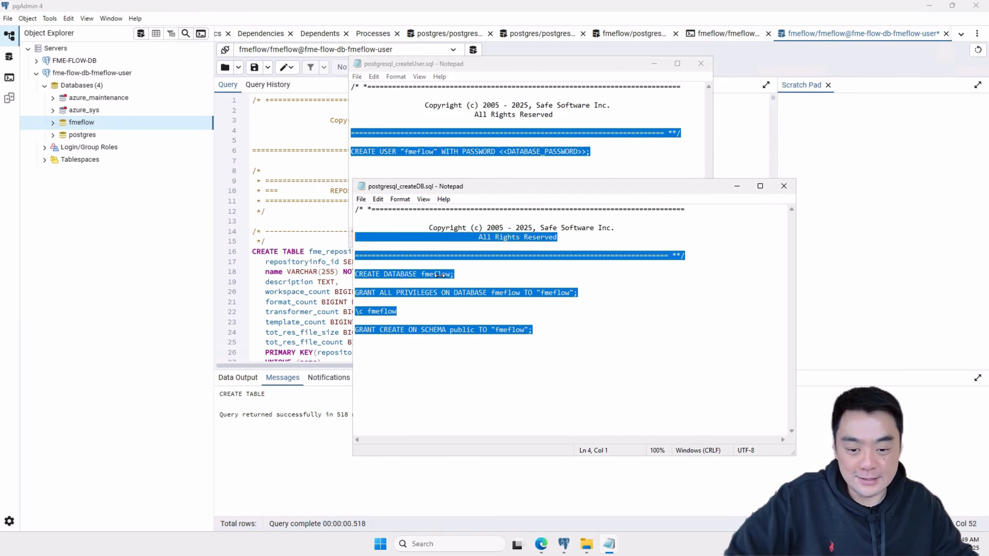
pyautogui.moveTo(500, 293); pyautogui.dragTo(517, 285)
pyautogui.moveTo(624, 298); pyautogui.dragTo(355, 274)
pyautogui.click(585, 292)
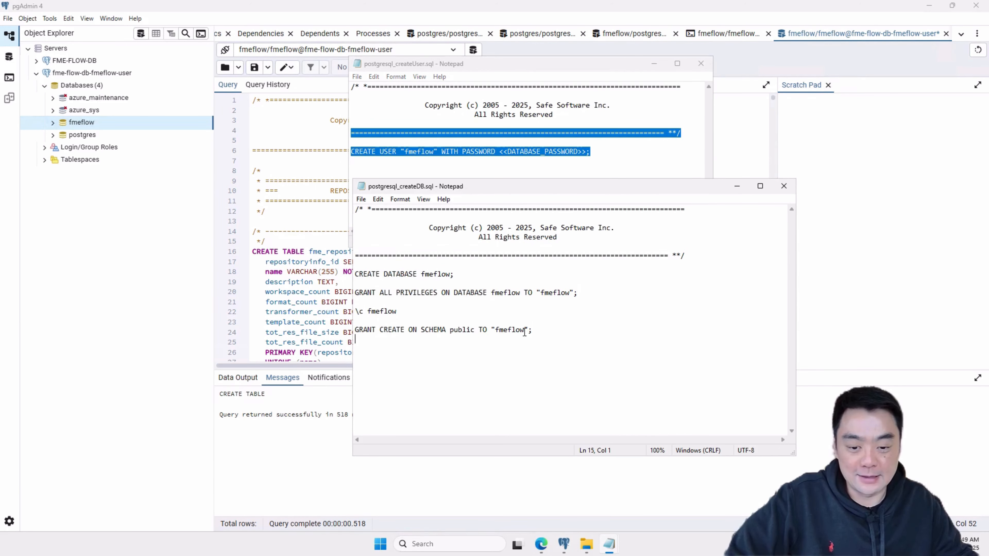
pyautogui.moveTo(533, 330); pyautogui.dragTo(331, 292)
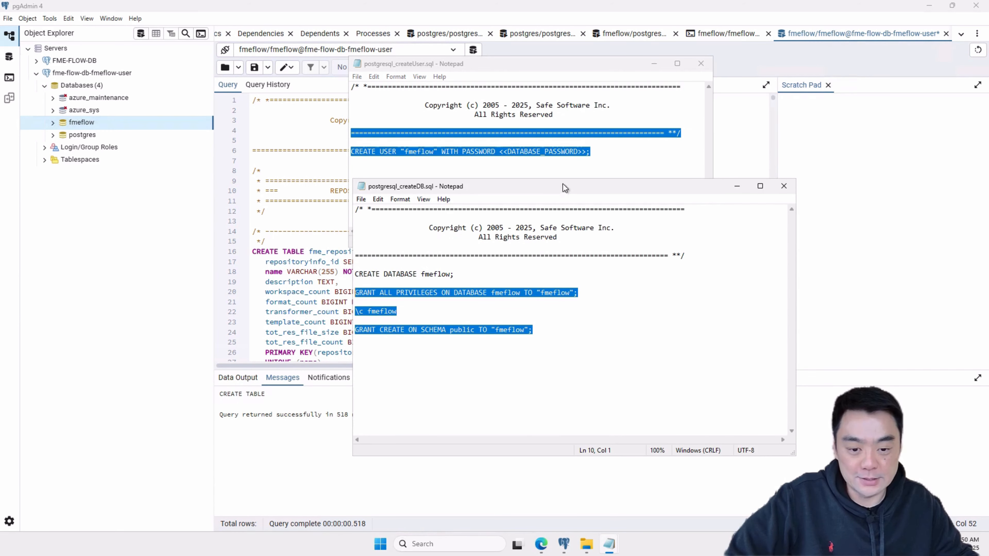
# - Highlight the "fmeflow" user in the GRANT CREATE ON SCHEMA statement and bring up postgresql_createSchema.sql beside the createDB script
pyautogui.moveTo(564, 189); pyautogui.dragTo(351, 128)
pyautogui.moveTo(387, 269); pyautogui.dragTo(277, 269)
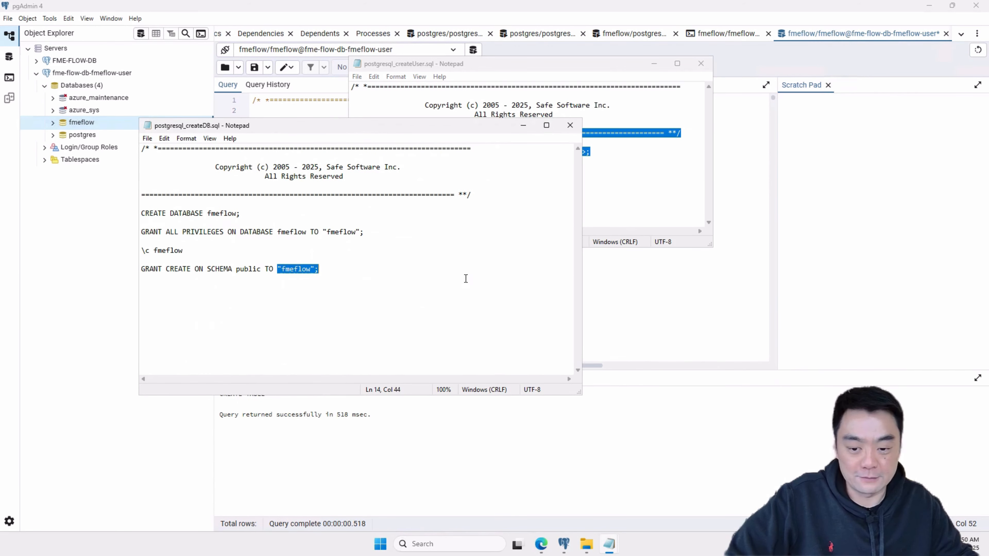
pyautogui.moveTo(608, 544)
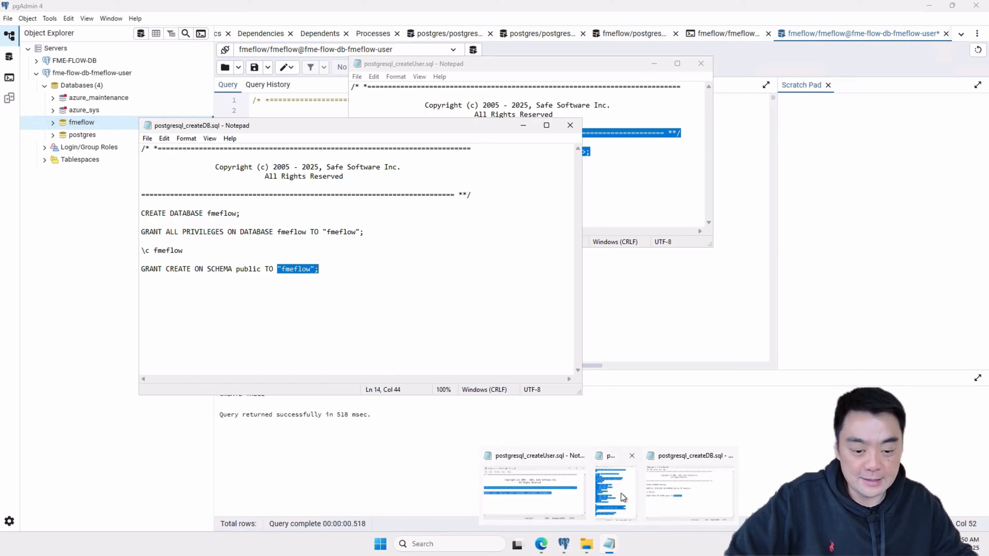
pyautogui.click(759, 506)
pyautogui.moveTo(724, 87); pyautogui.dragTo(593, 67)
pyautogui.click(656, 201)
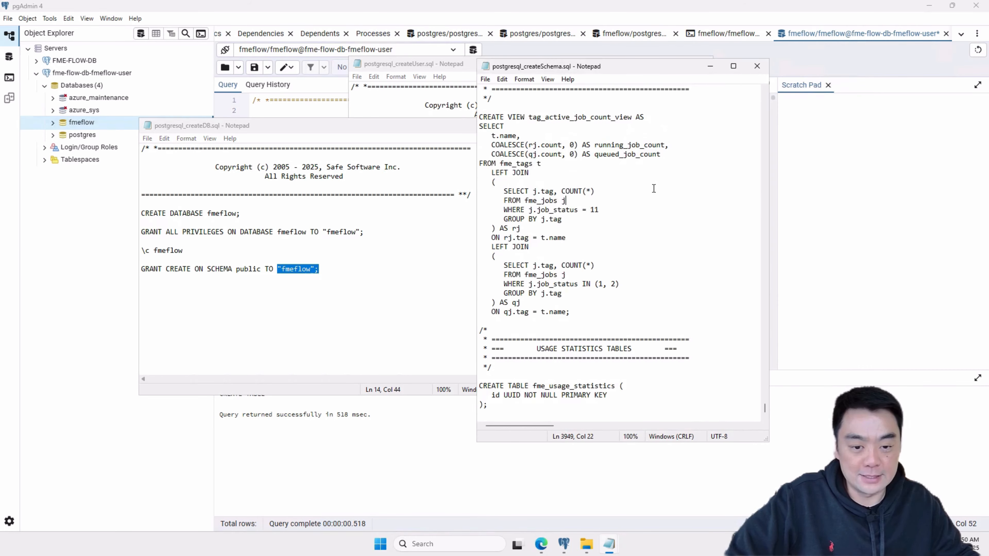
# - Review the CREATE TABLE statements in postgresql_createSchema.sql from the beginning of the script, highlighting the fme_repositoryinfo table name
pyautogui.scroll(17, 701, 264)
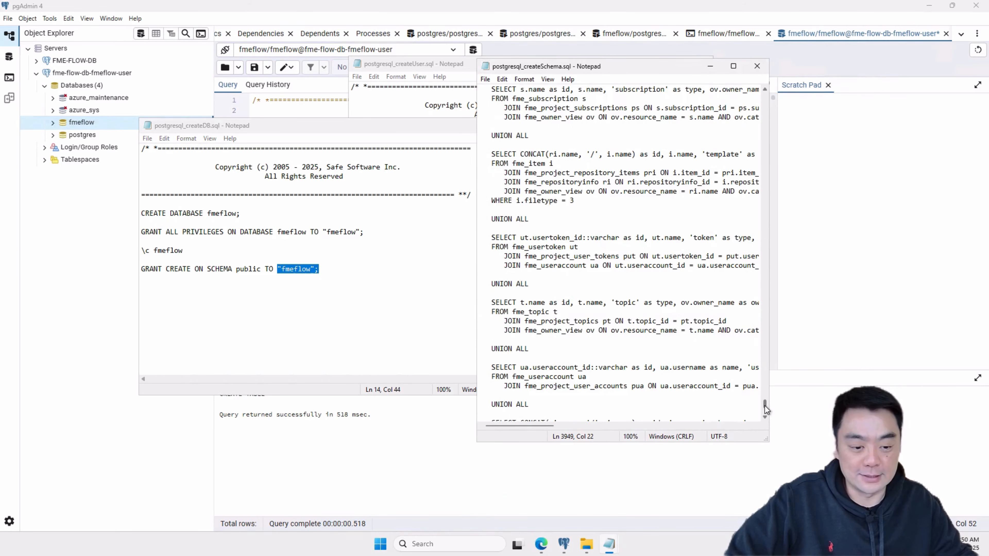
pyautogui.moveTo(765, 406); pyautogui.dragTo(759, 88)
pyautogui.click(626, 242)
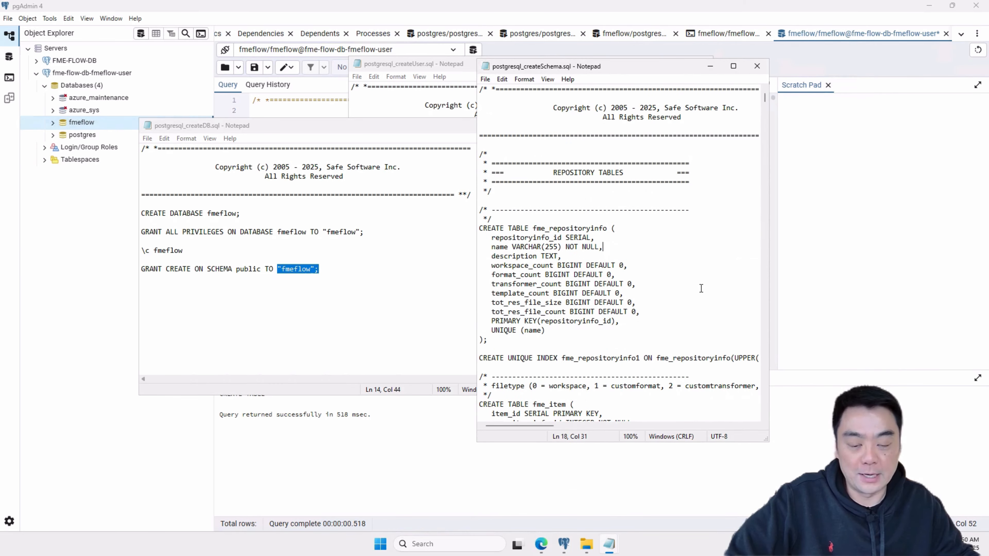
pyautogui.doubleClick(571, 229)
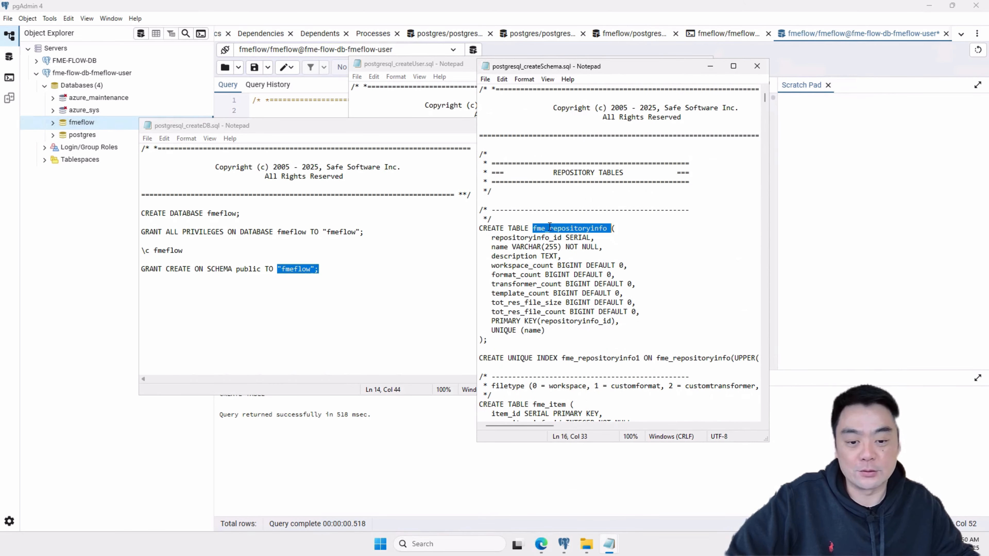
pyautogui.scroll(-10, 592, 276)
pyautogui.scroll(-20, 592, 276)
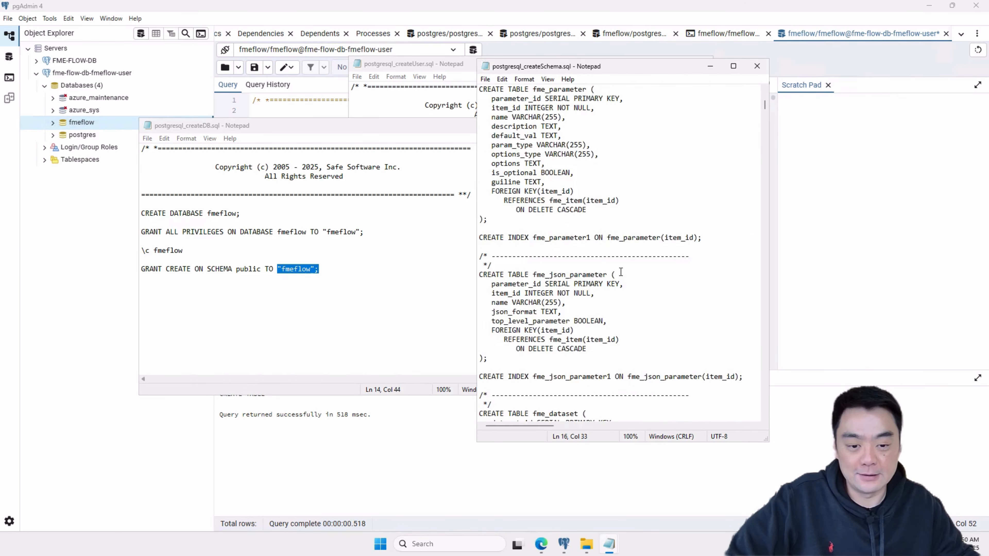
pyautogui.scroll(-20, 622, 282)
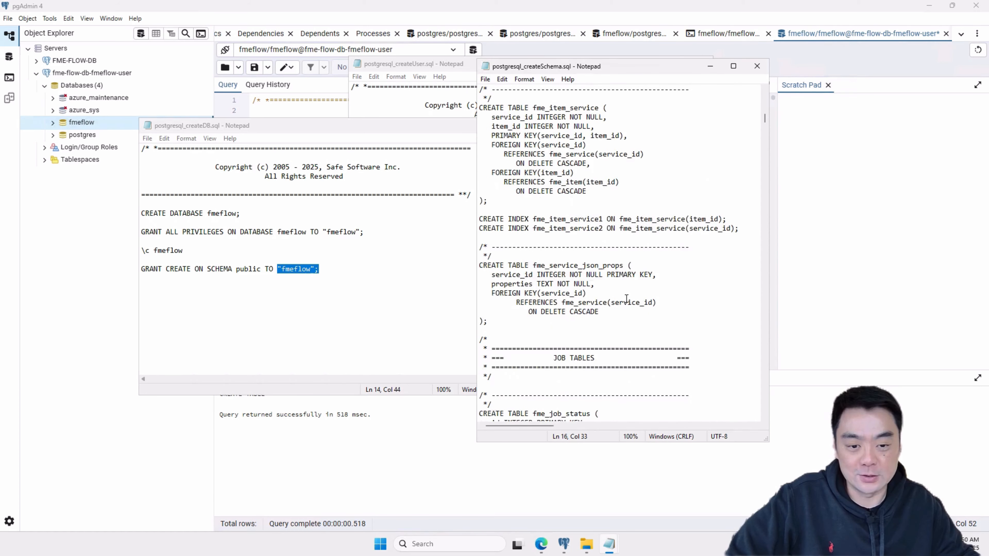
# - Move the createSchema script aside to show all three scripts and clear the text highlights in the createUser and createDB scripts
pyautogui.moveTo(657, 68); pyautogui.dragTo(779, 99)
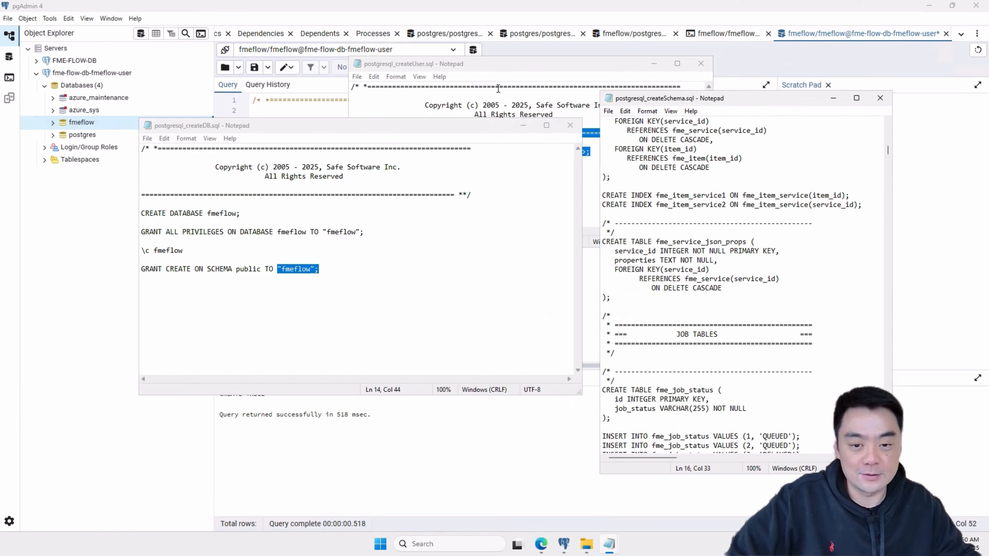
pyautogui.click(500, 102)
pyautogui.click(467, 284)
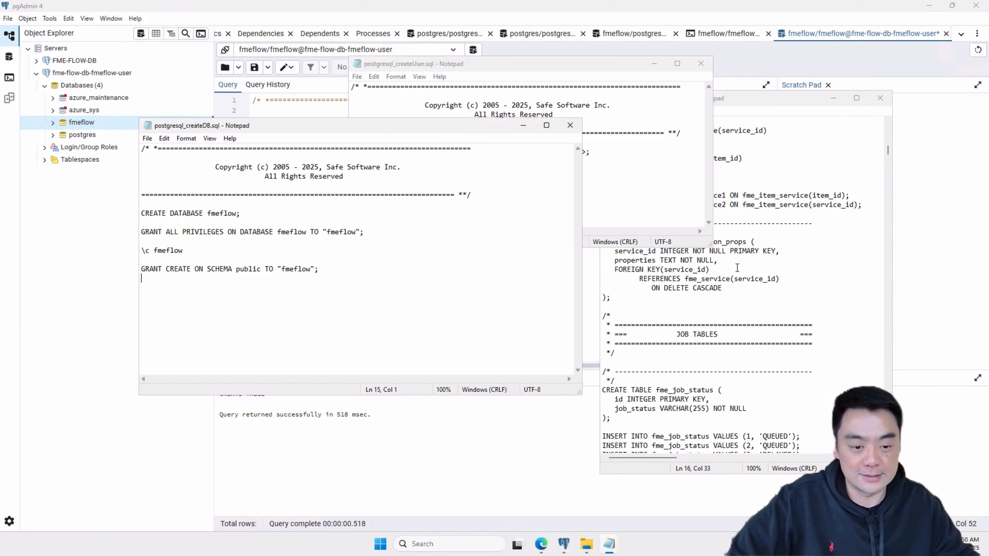
# - Close the createSchema, createDB and createUser script windows and minimize pgAdmin
pyautogui.click(710, 269)
pyautogui.click(881, 98)
pyautogui.click(569, 126)
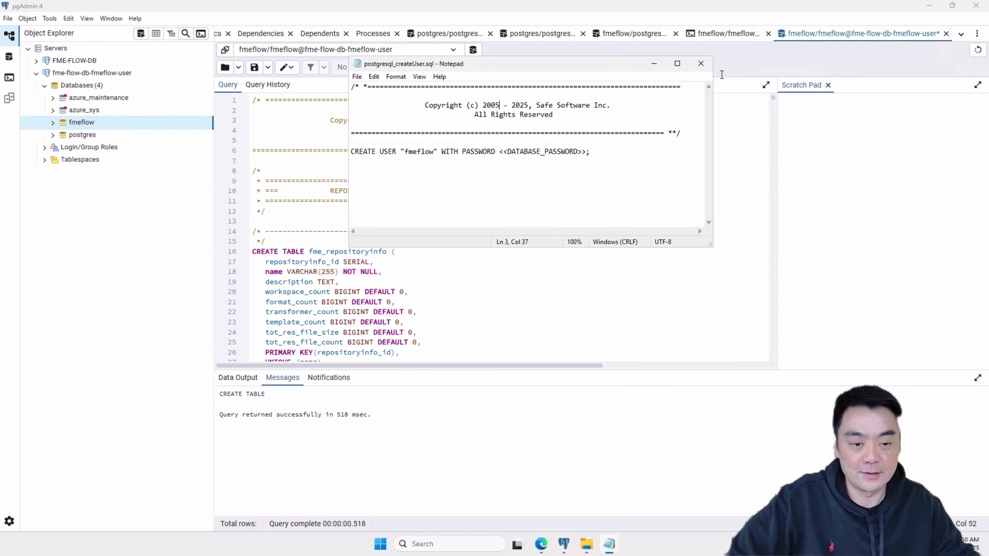
pyautogui.click(700, 63)
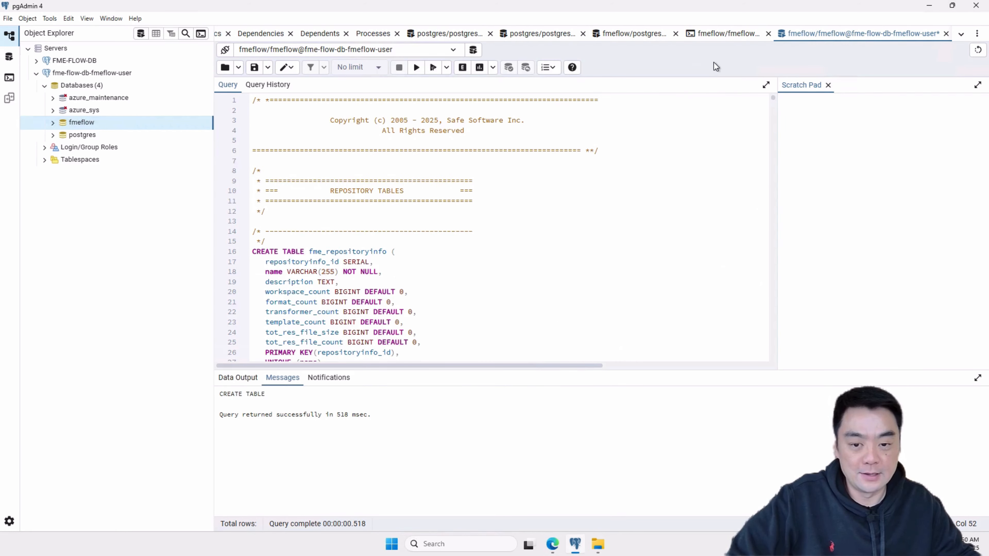
pyautogui.click(929, 8)
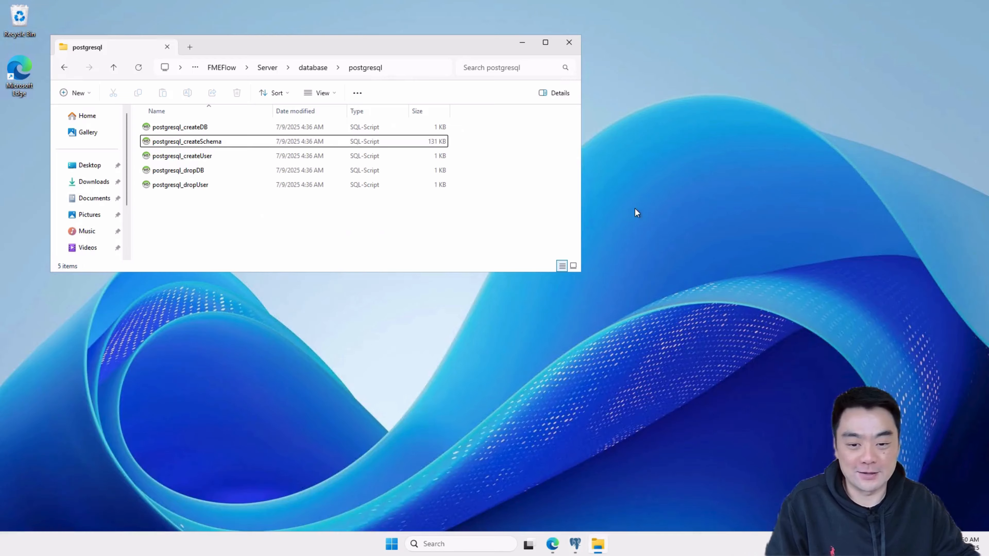